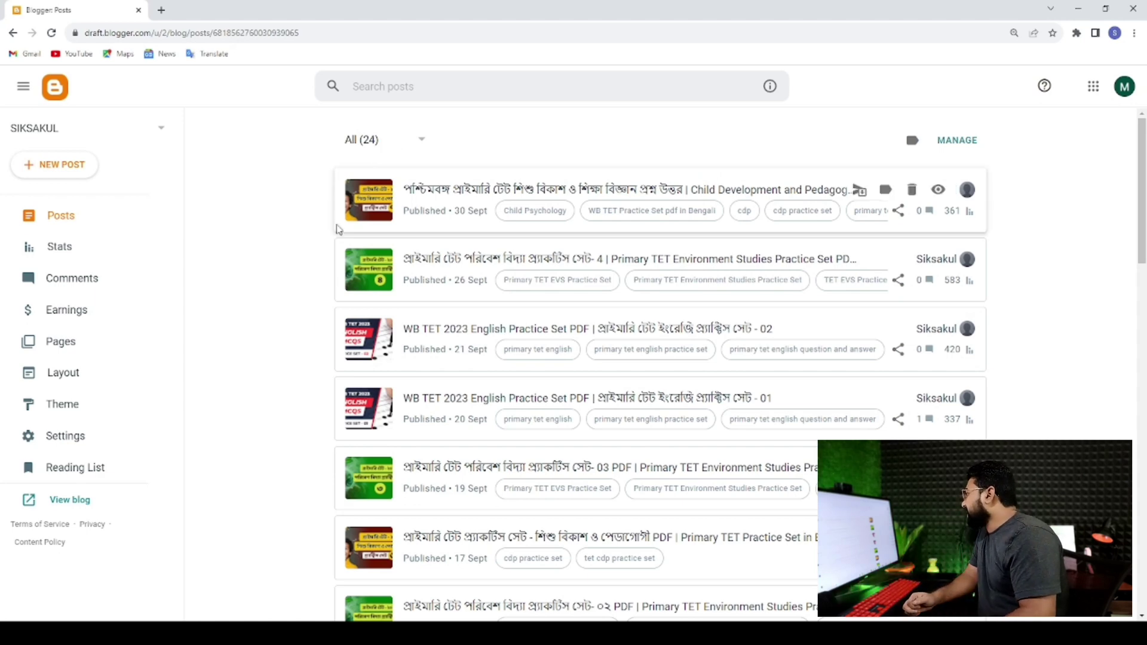
Open the live SIKSAKUL blog, look through its home page from posts to footer, and return to the blog dashboard
{"action": "left_click", "coordinate": [68, 500]}
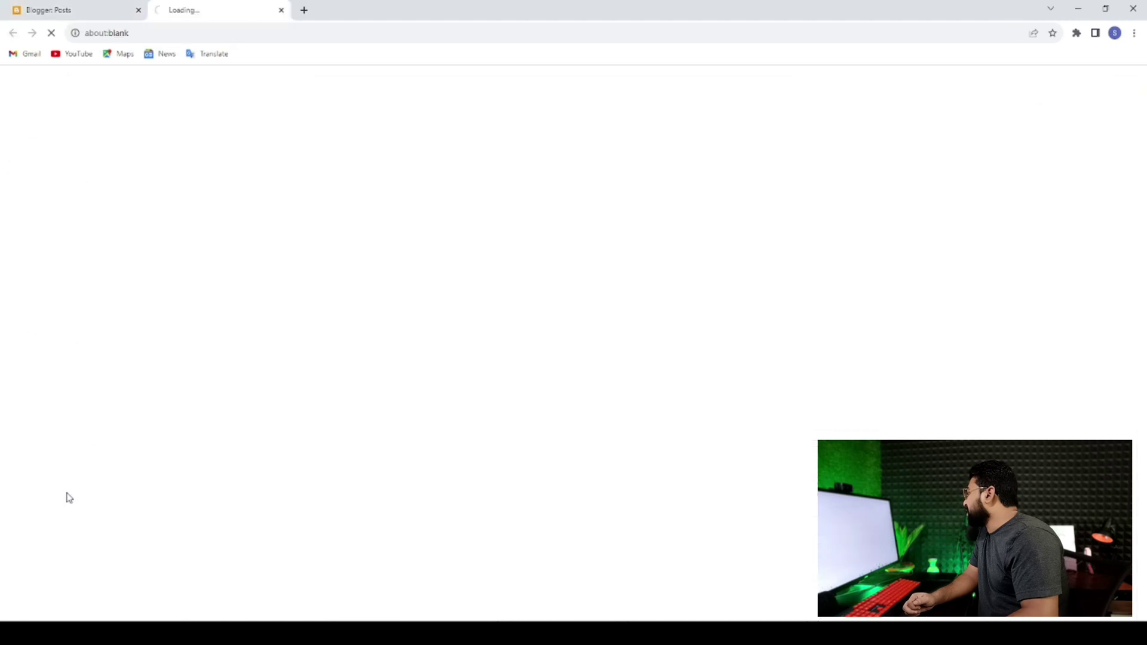
{"action": "scroll", "coordinate": [564, 204], "scroll_direction": "down", "scroll_amount": 7}
{"action": "scroll", "coordinate": [565, 204], "scroll_direction": "down", "scroll_amount": 5}
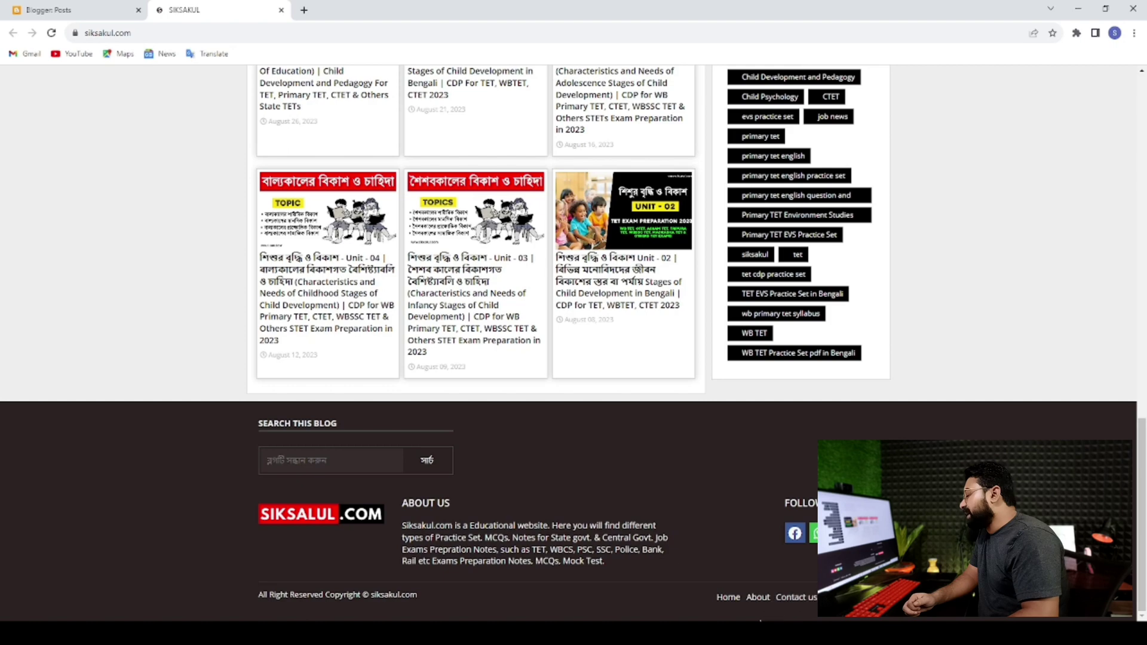
{"action": "scroll", "coordinate": [794, 608], "scroll_direction": "up", "scroll_amount": 5}
{"action": "scroll", "coordinate": [795, 608], "scroll_direction": "up", "scroll_amount": 4}
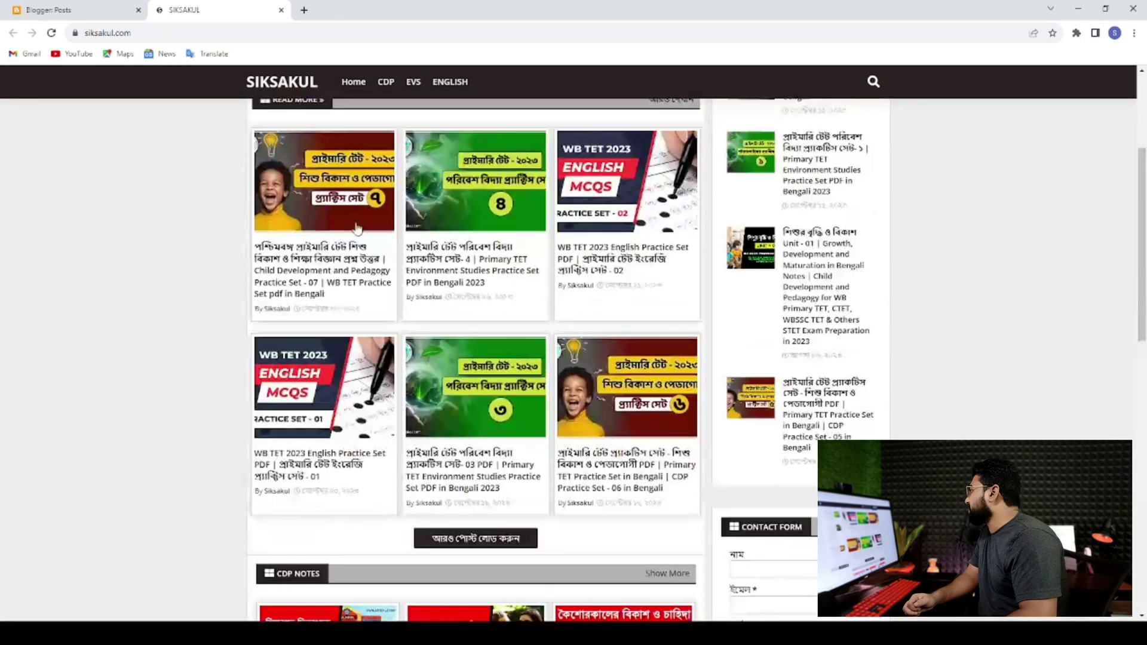
{"action": "left_click", "coordinate": [91, 12]}
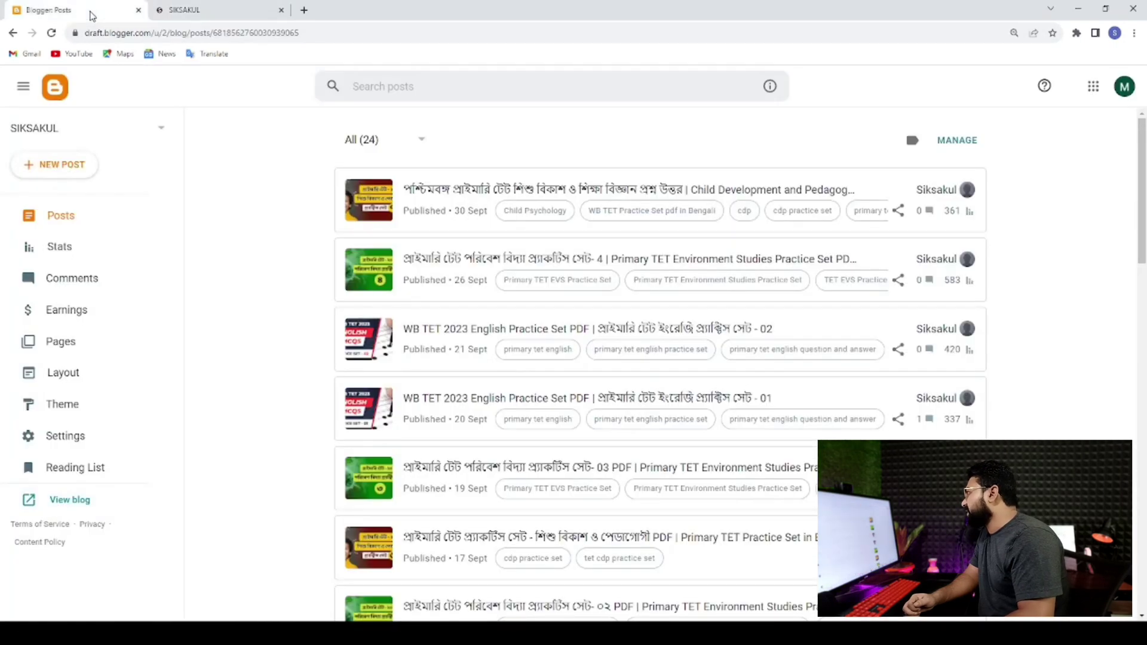
{"action": "left_click", "coordinate": [281, 11]}
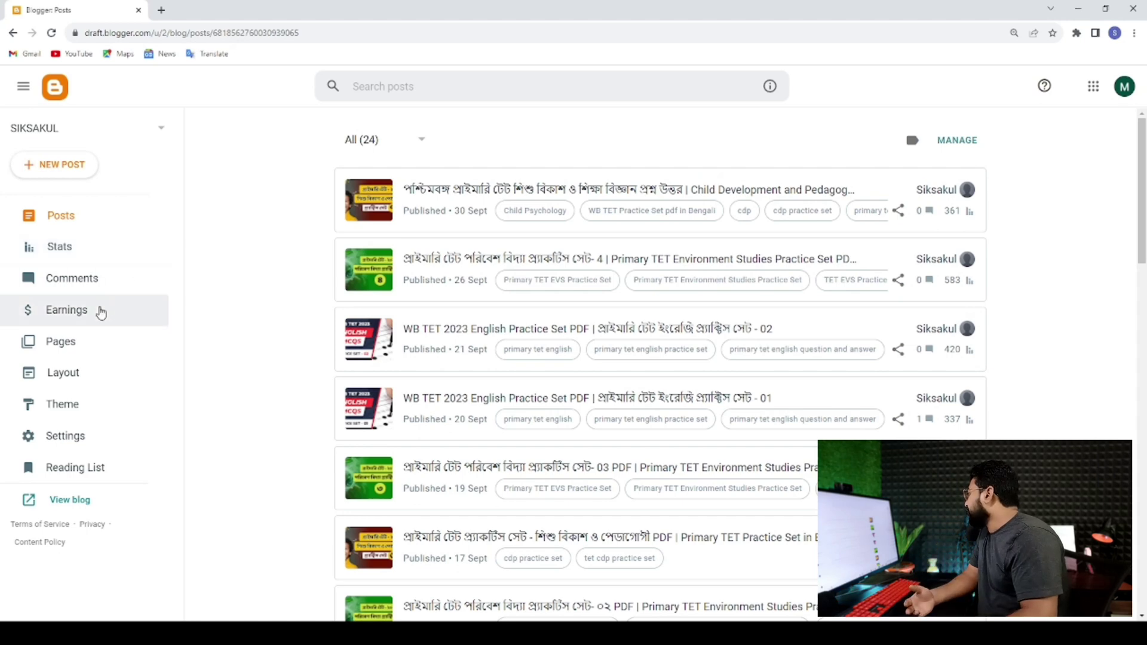
Open the blog's Earnings page and read the section on creating a new AdSense account
{"action": "left_click", "coordinate": [105, 311]}
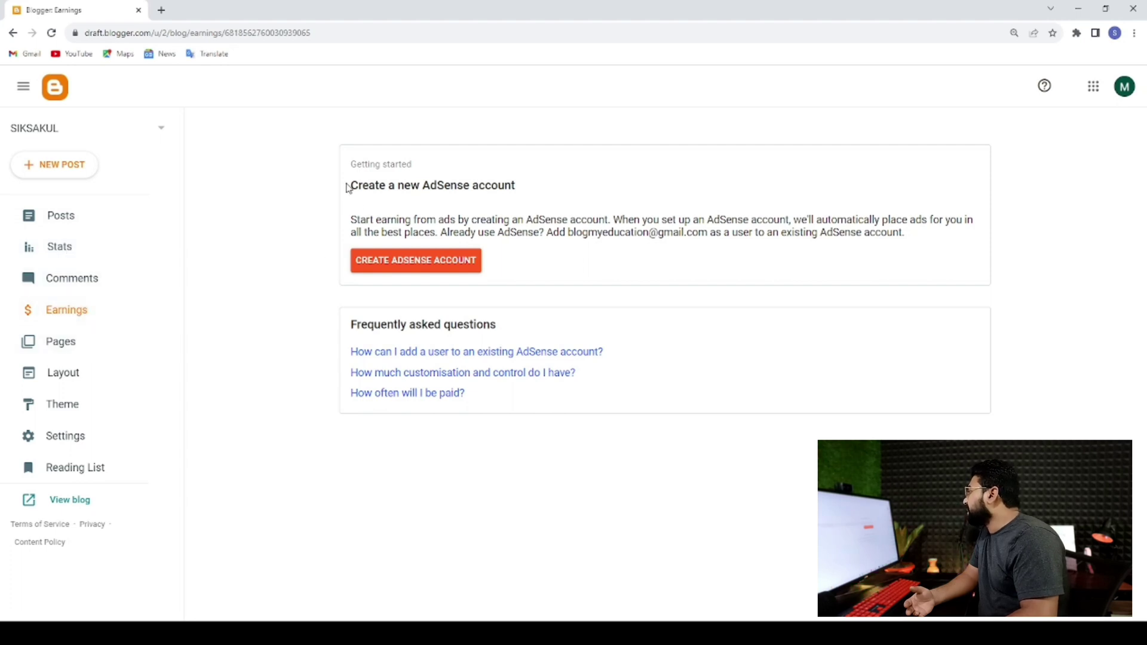
{"action": "left_click_drag", "start_coordinate": [347, 188], "coordinate": [522, 188]}
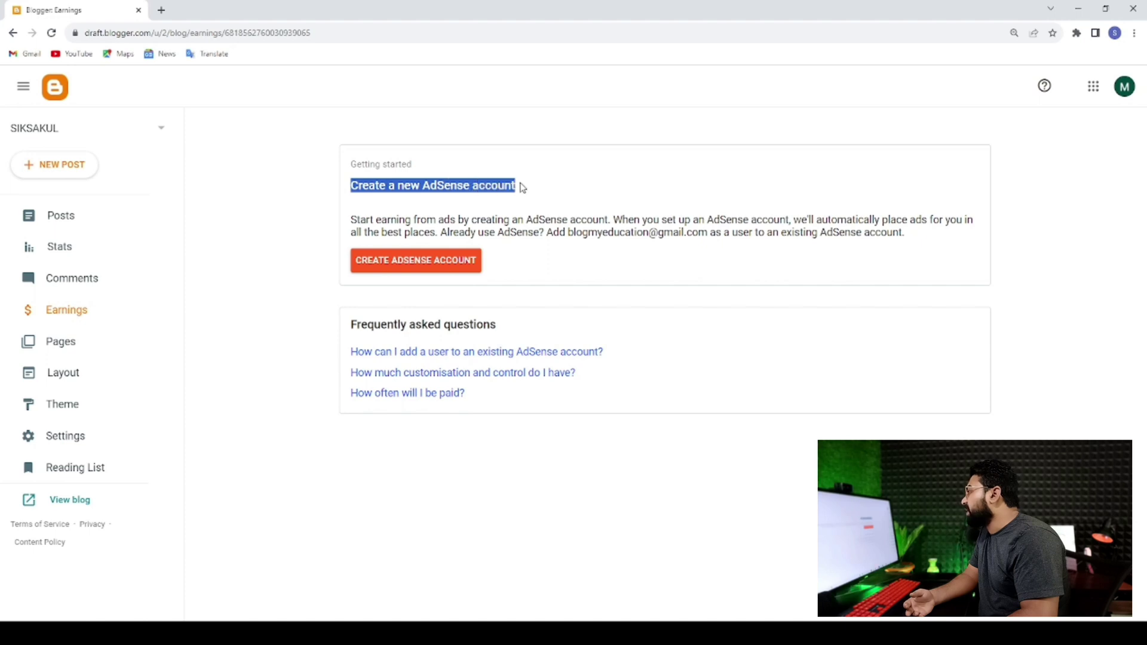
{"action": "left_click", "coordinate": [277, 276]}
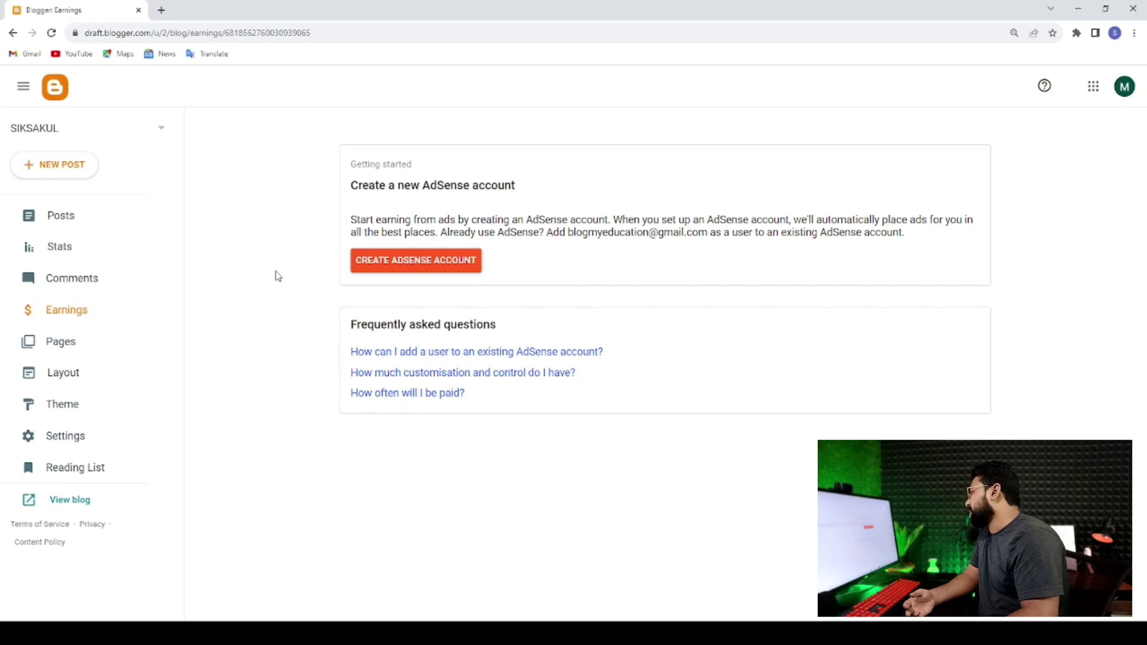
Open the AdSense sign-up form from Earnings, look at its payment country choices, and close the form
{"action": "left_click", "coordinate": [383, 268]}
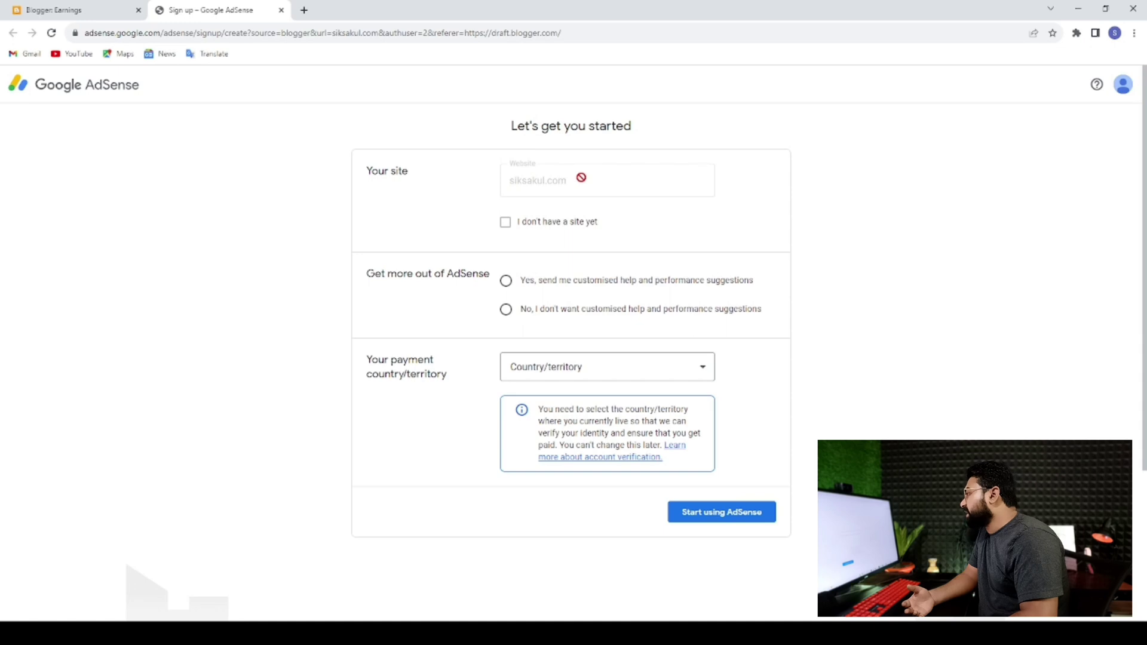
{"action": "left_click", "coordinate": [581, 375]}
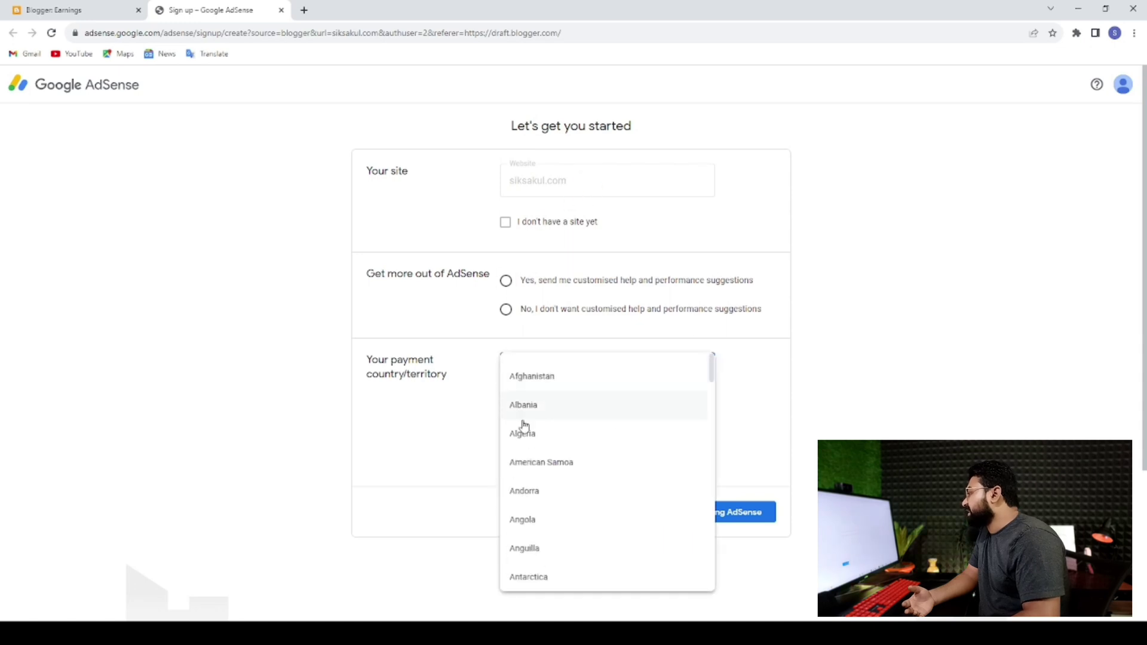
{"action": "left_click", "coordinate": [320, 507]}
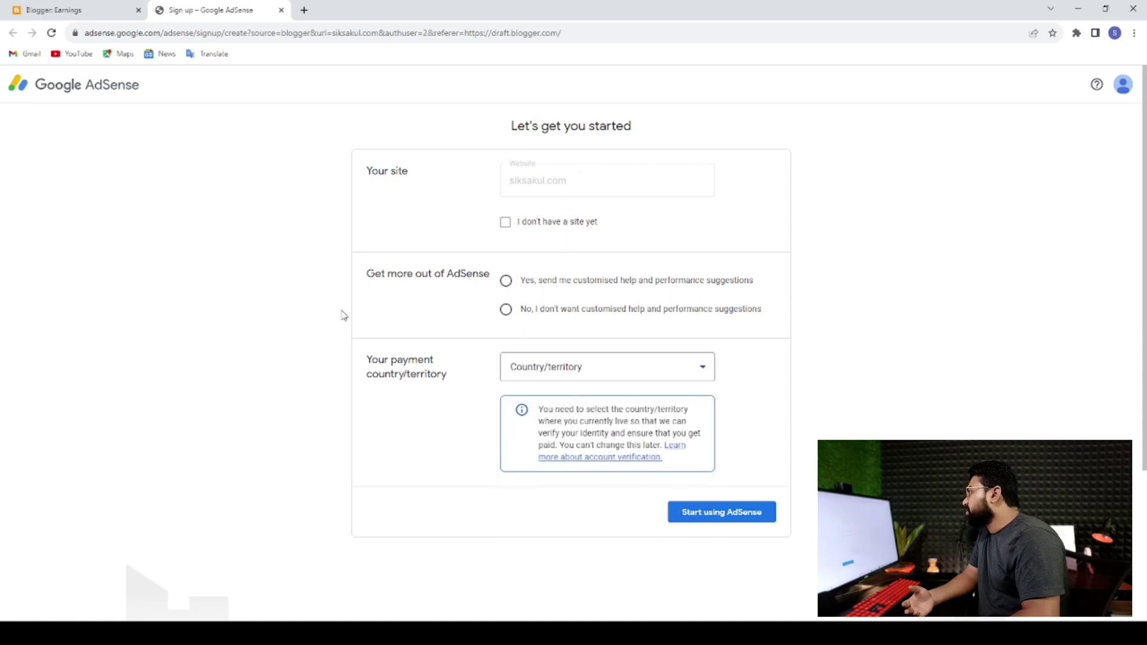
{"action": "left_click", "coordinate": [282, 10]}
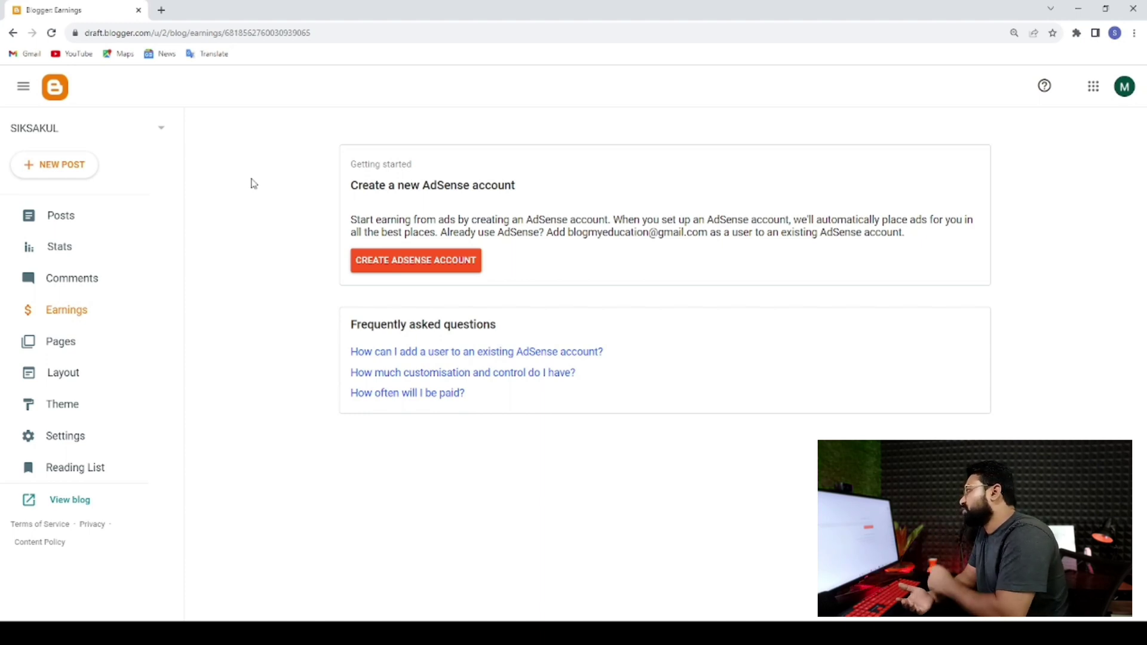
Examine the blog's full list of published posts and their view counts, from the newest to the oldest
{"action": "left_click", "coordinate": [57, 220]}
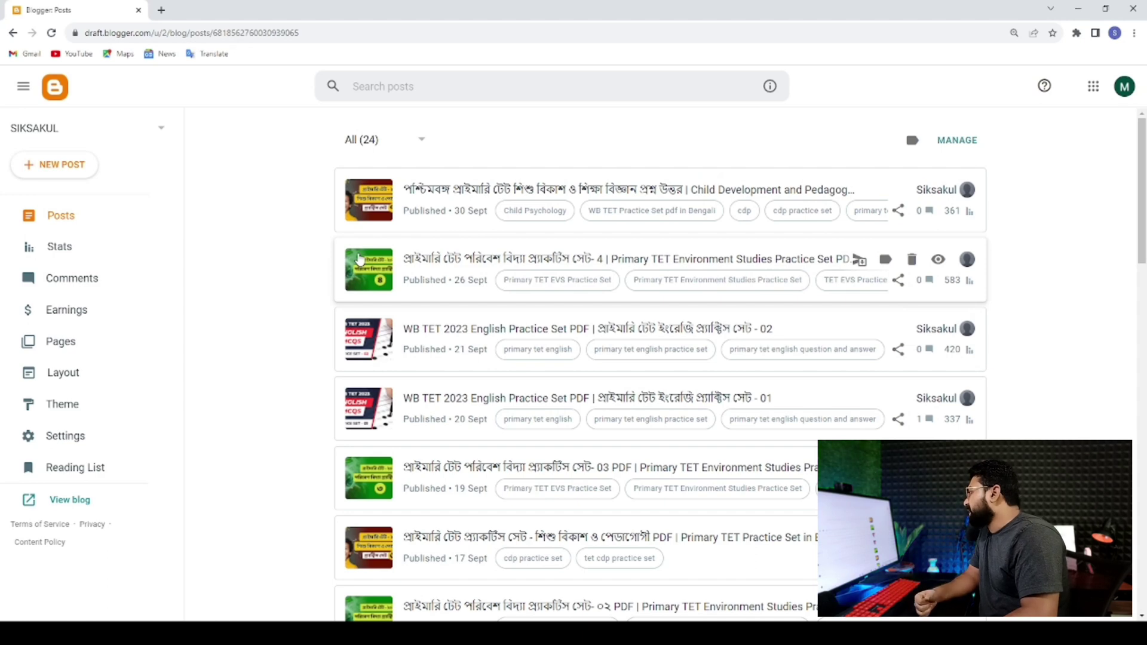
{"action": "scroll", "coordinate": [359, 258], "scroll_direction": "down", "scroll_amount": 3}
{"action": "scroll", "coordinate": [359, 258], "scroll_direction": "down", "scroll_amount": 4}
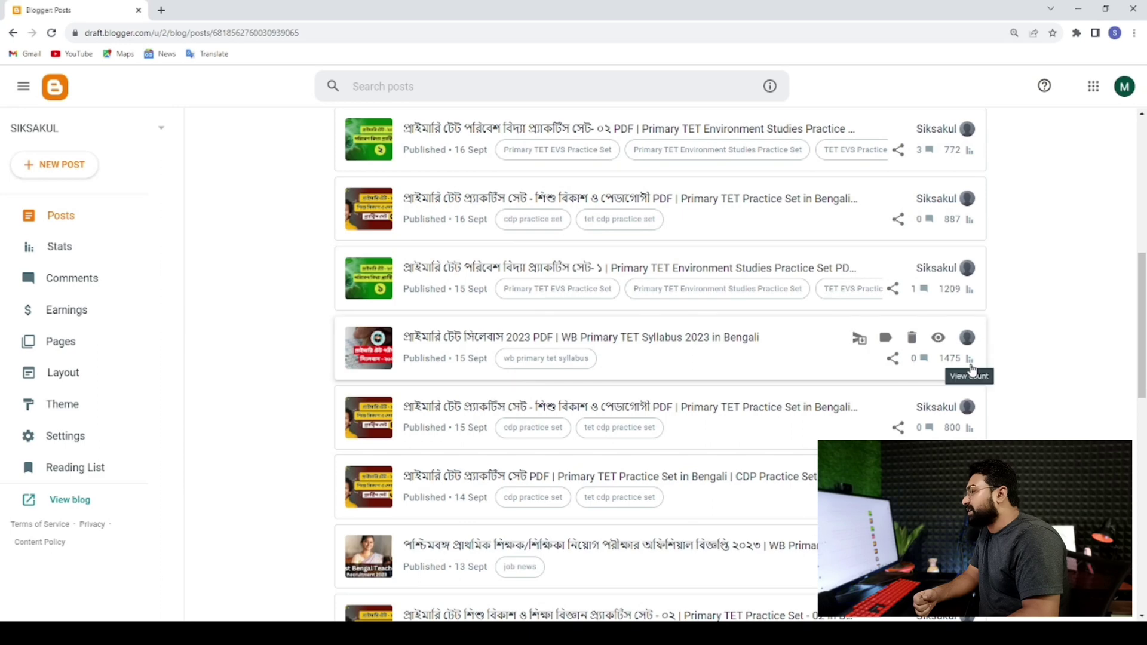
{"action": "scroll", "coordinate": [968, 374], "scroll_direction": "down", "scroll_amount": 2}
{"action": "scroll", "coordinate": [944, 382], "scroll_direction": "down", "scroll_amount": 5}
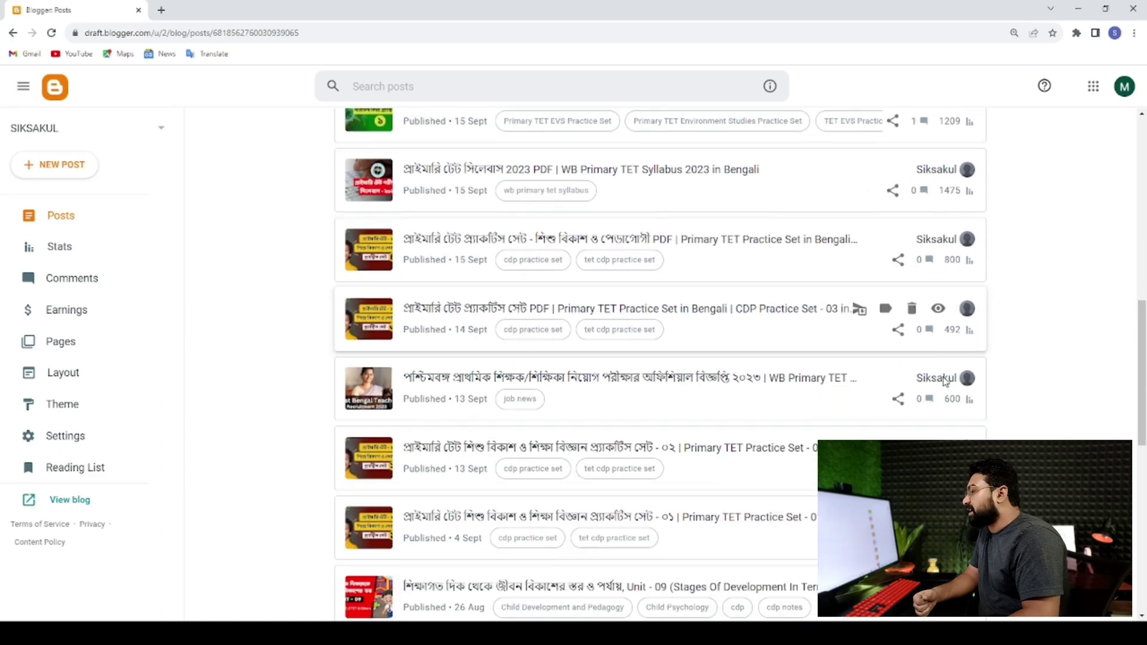
{"action": "scroll", "coordinate": [858, 394], "scroll_direction": "down", "scroll_amount": 5}
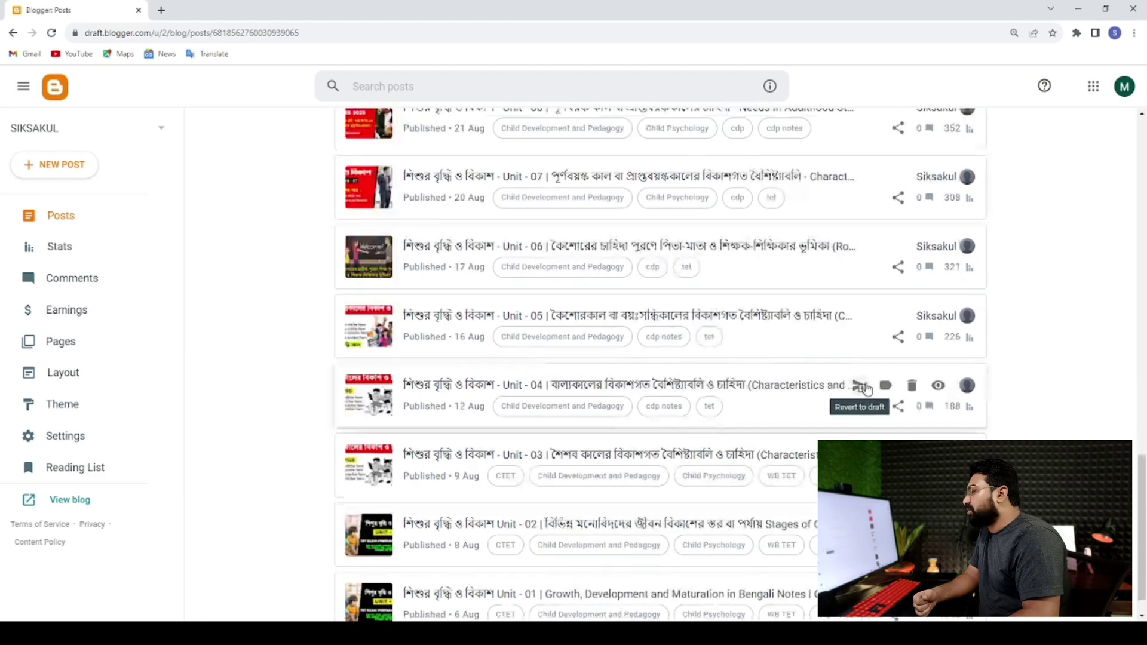
{"action": "scroll", "coordinate": [860, 397], "scroll_direction": "up", "scroll_amount": 6}
{"action": "scroll", "coordinate": [866, 388], "scroll_direction": "down", "scroll_amount": 6}
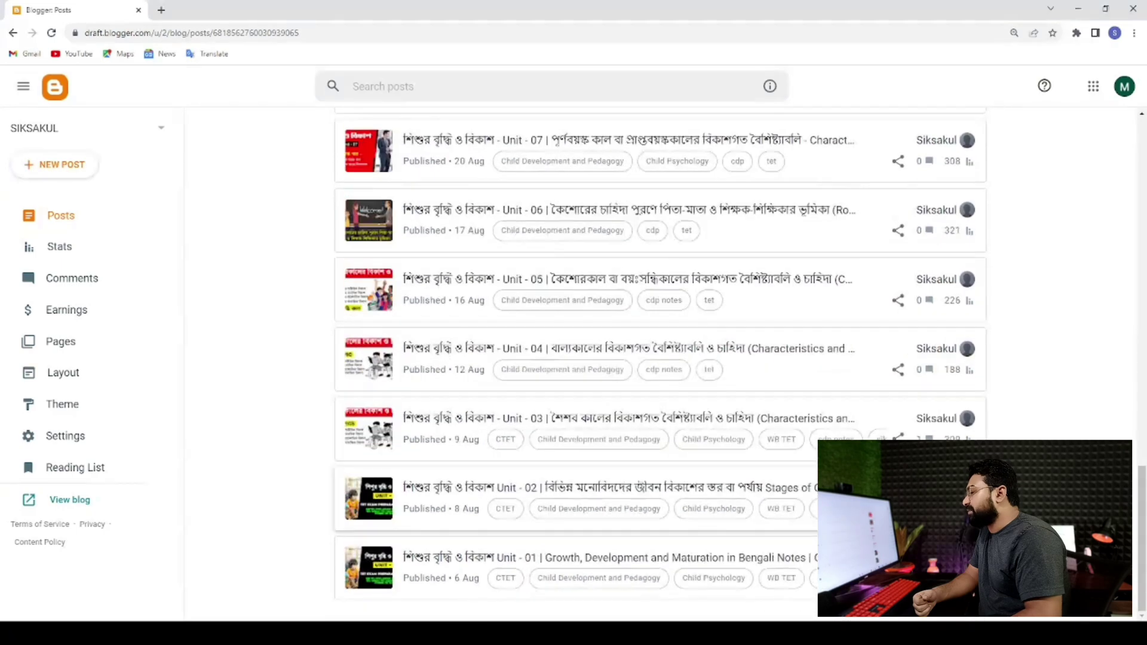
{"action": "scroll", "coordinate": [848, 418], "scroll_direction": "up", "scroll_amount": 13}
{"action": "scroll", "coordinate": [776, 418], "scroll_direction": "up", "scroll_amount": 3}
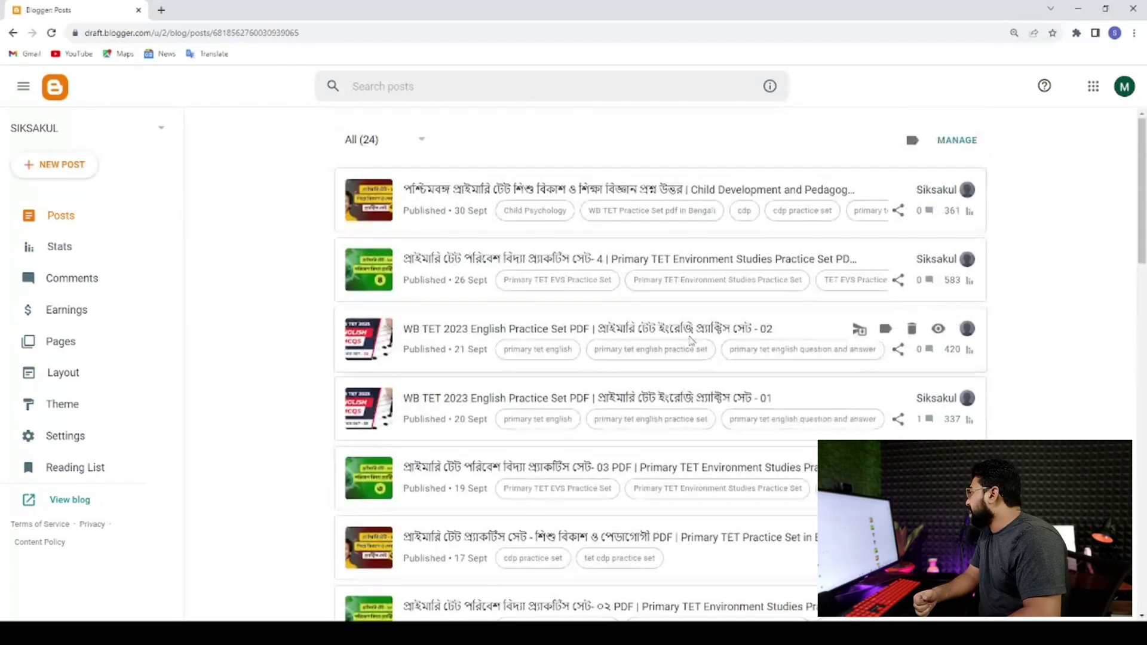
Check the all-time, today's and yesterday's view counts in the blog's stats, and return to the posts list
{"action": "left_click", "coordinate": [80, 254]}
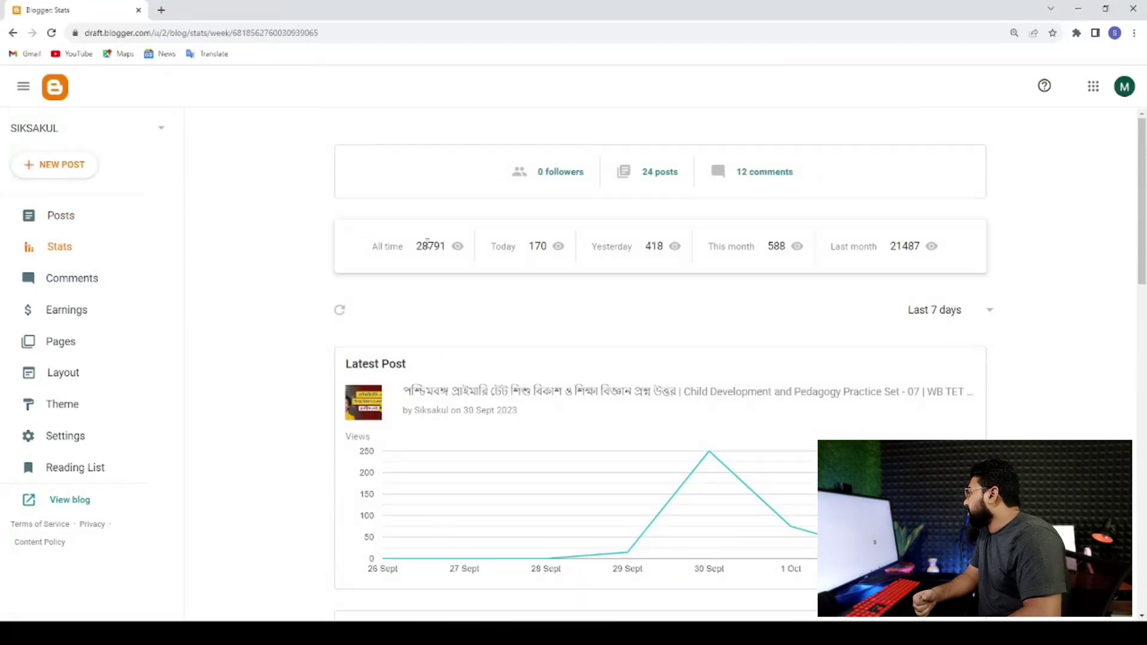
{"action": "left_click_drag", "start_coordinate": [417, 246], "coordinate": [442, 246]}
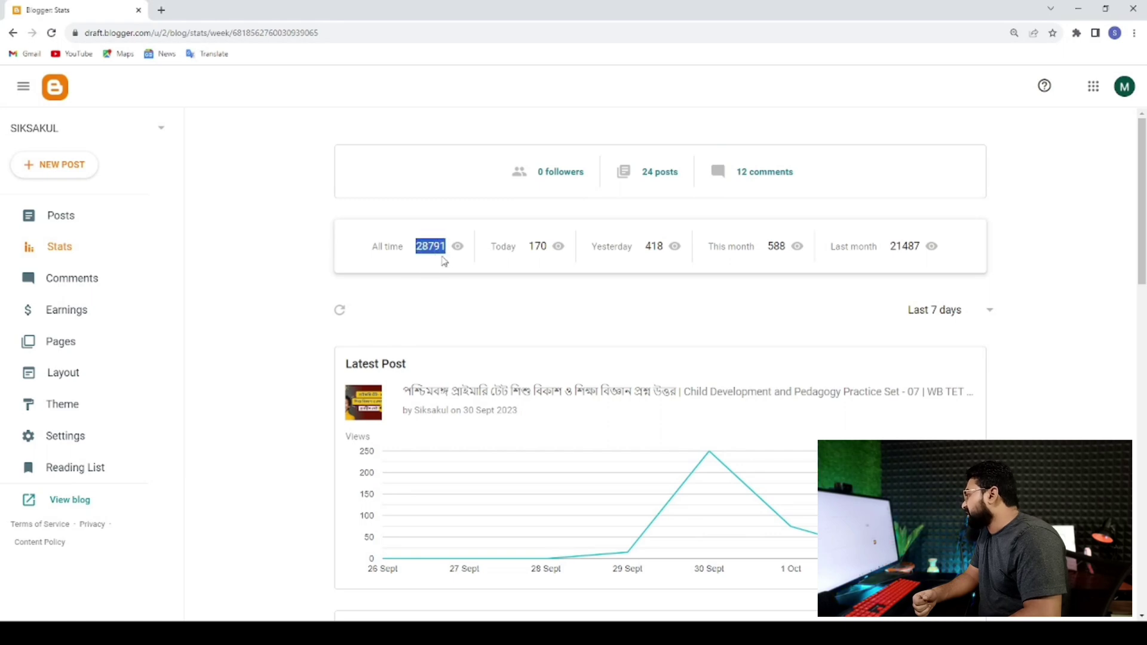
{"action": "left_click", "coordinate": [432, 282]}
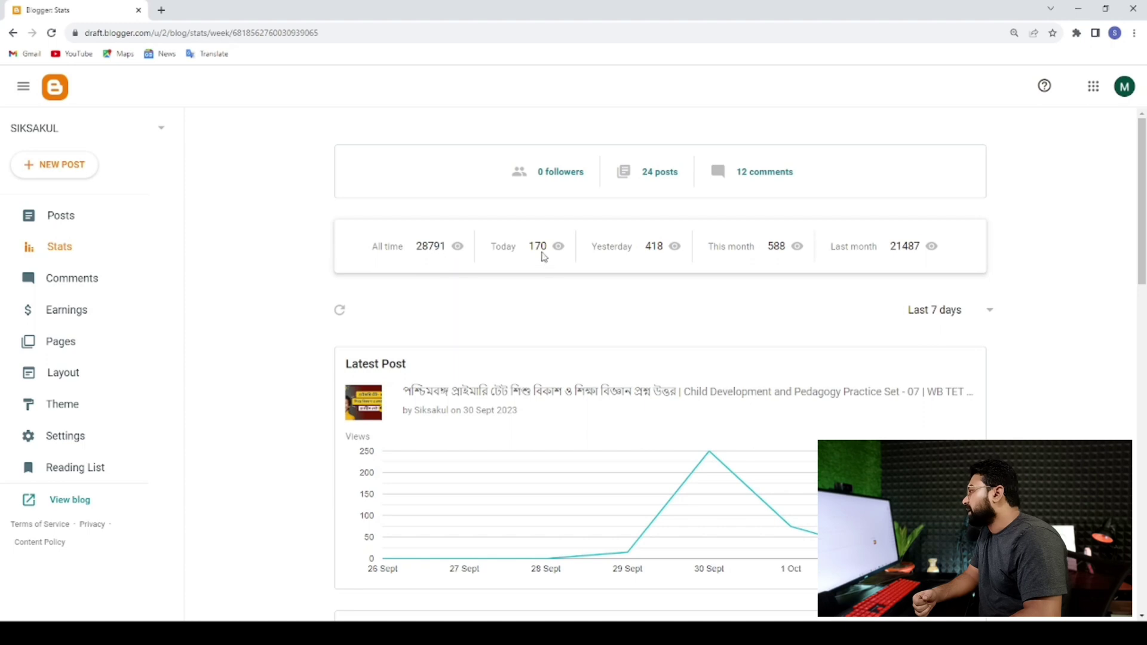
{"action": "left_click_drag", "start_coordinate": [528, 249], "coordinate": [556, 249]}
{"action": "left_click", "coordinate": [643, 289]}
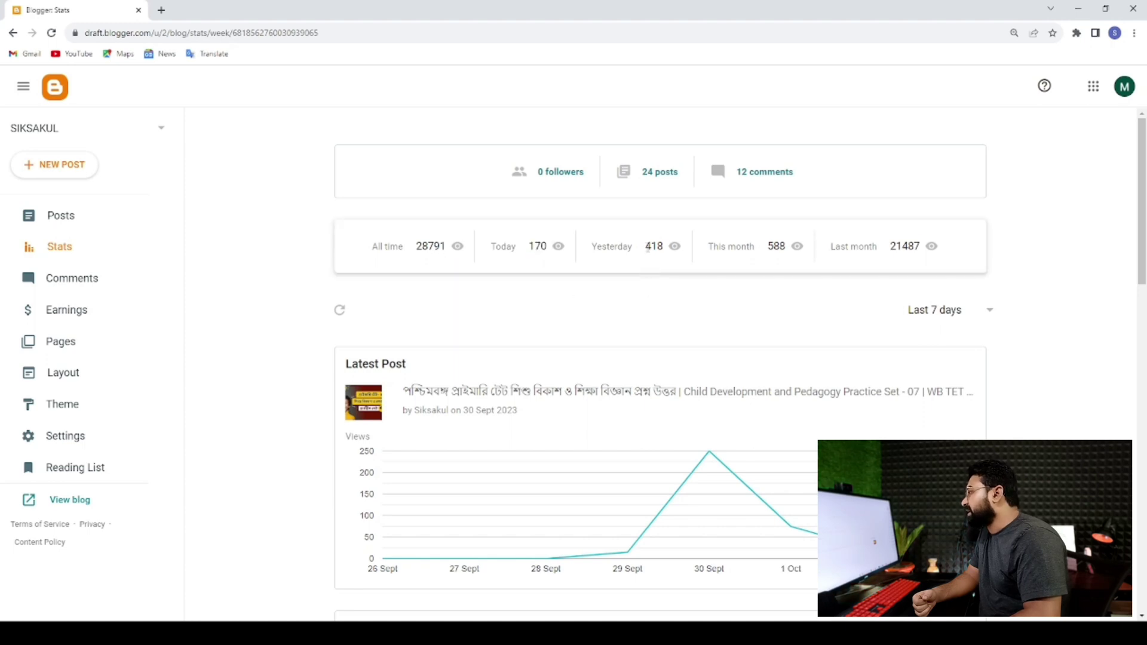
{"action": "left_click_drag", "start_coordinate": [645, 246], "coordinate": [684, 251]}
{"action": "left_click", "coordinate": [672, 305]}
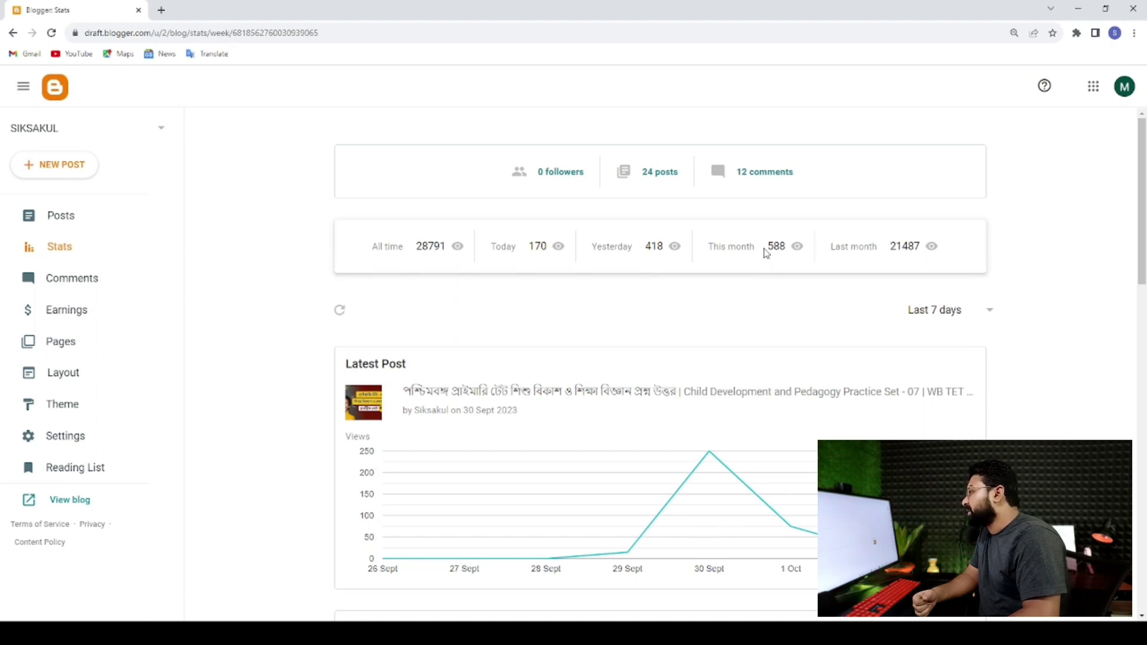
{"action": "left_click", "coordinate": [92, 210]}
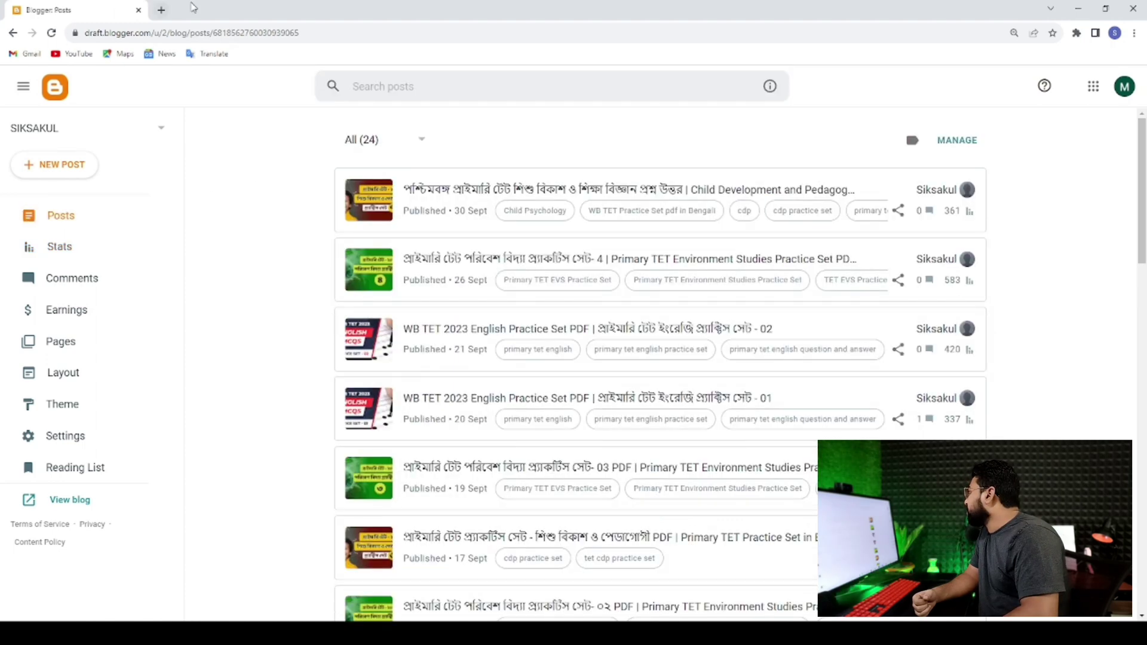
Search Google for adsense in a new tab, open the AdSense sign-in, and switch to the Google account with existing AdSense access
{"action": "left_click", "coordinate": [162, 10]}
{"action": "left_click", "coordinate": [478, 248]}
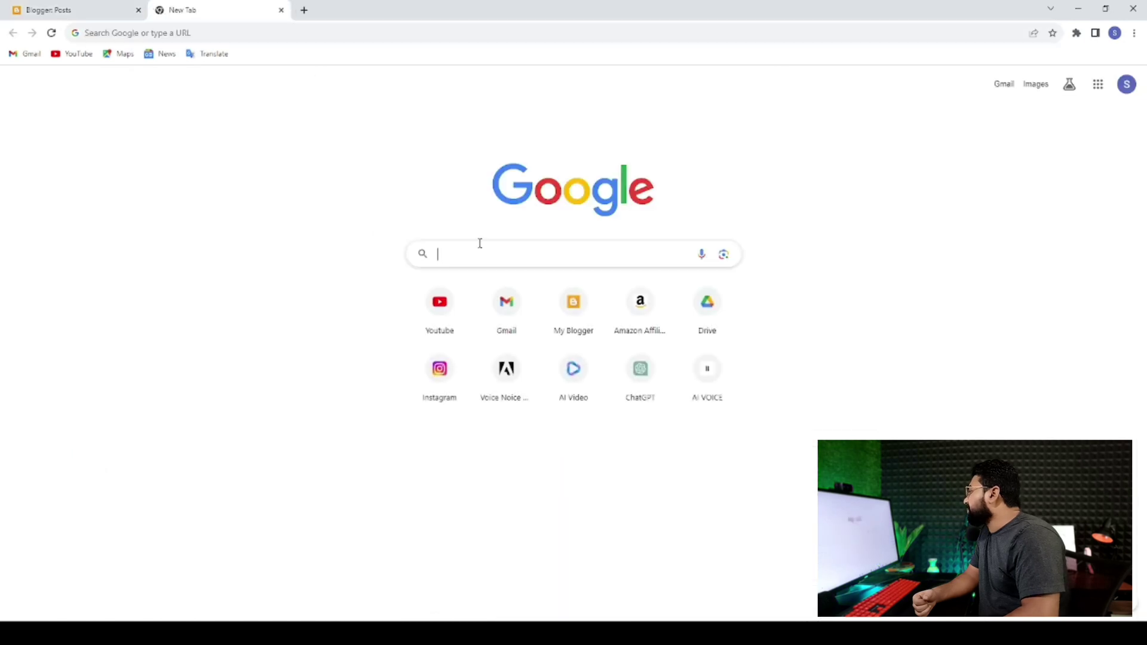
{"action": "left_click", "coordinate": [469, 292]}
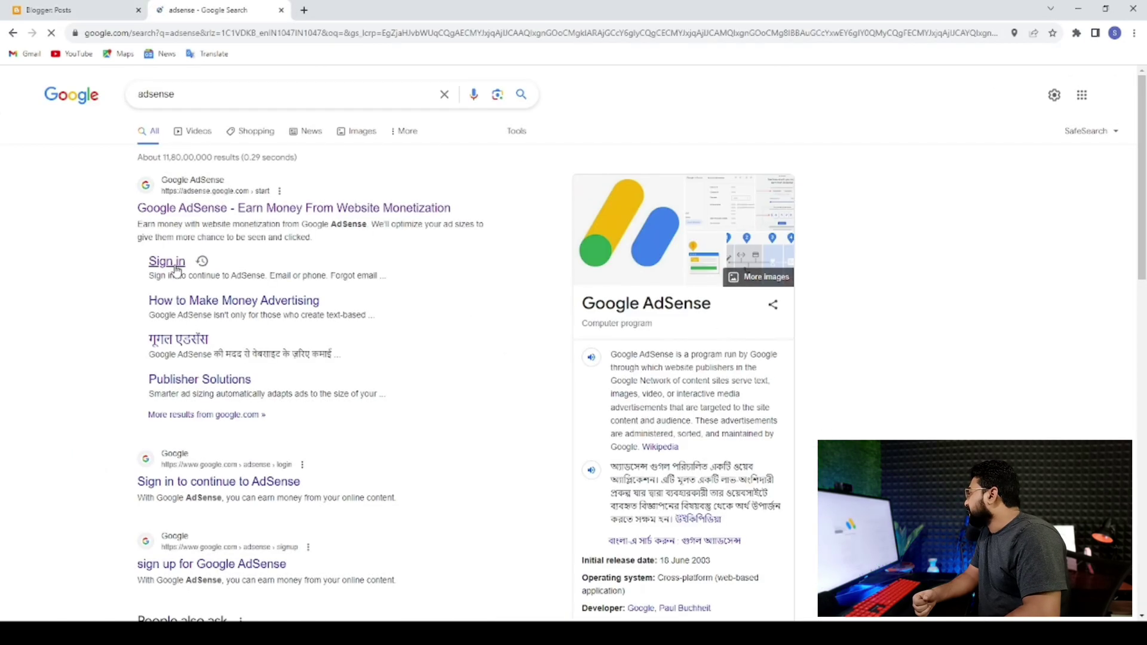
{"action": "left_click", "coordinate": [167, 266]}
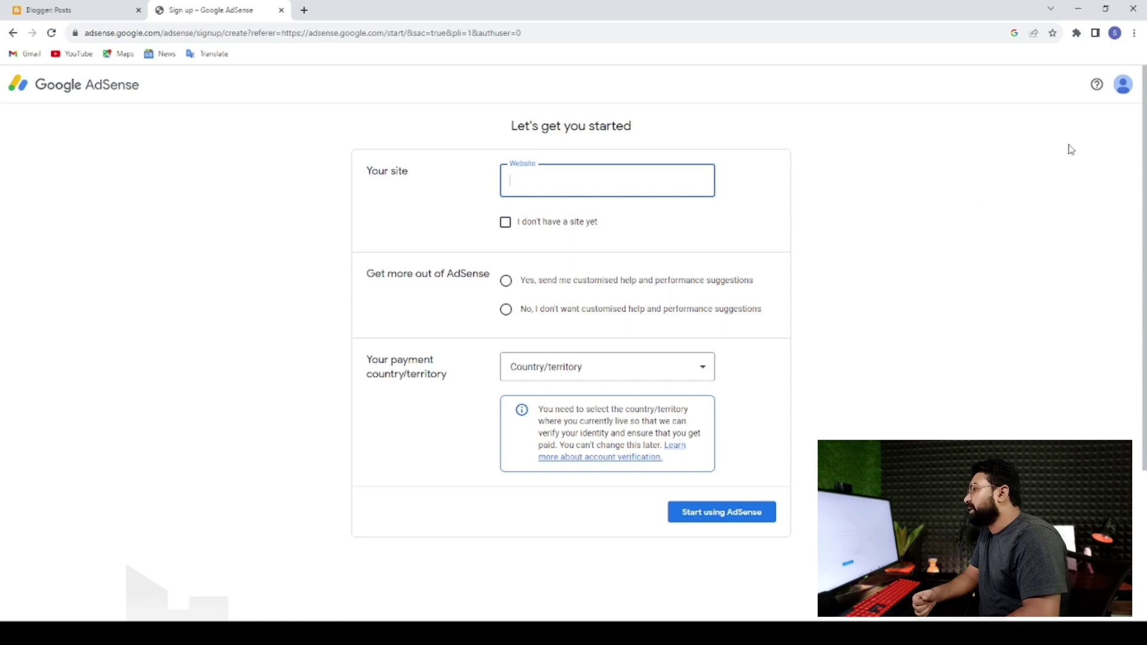
{"action": "left_click", "coordinate": [1124, 89]}
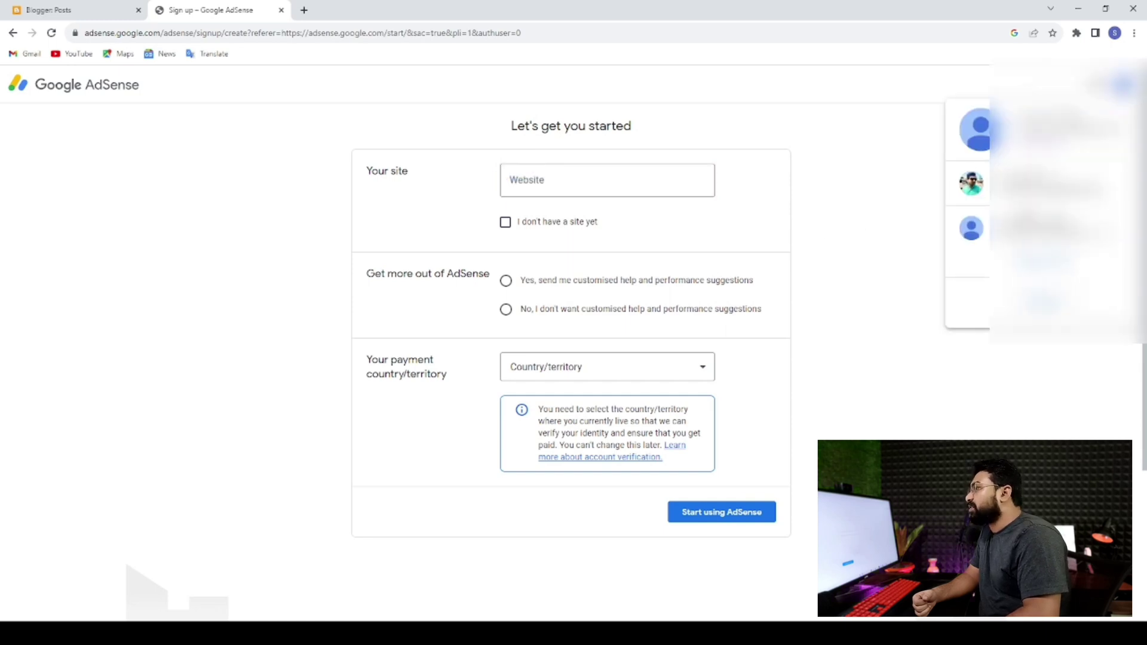
{"action": "left_click", "coordinate": [1034, 207]}
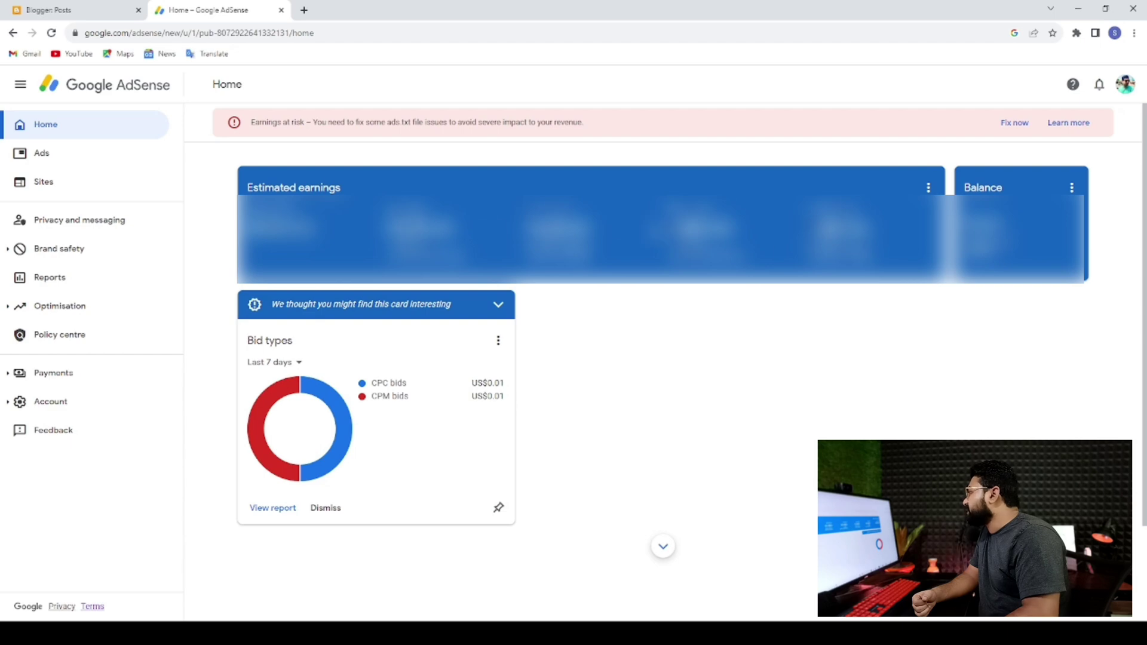
Review the AdSense Ads page and open Sites to check the entry for raateralo.com
{"action": "left_click", "coordinate": [45, 154]}
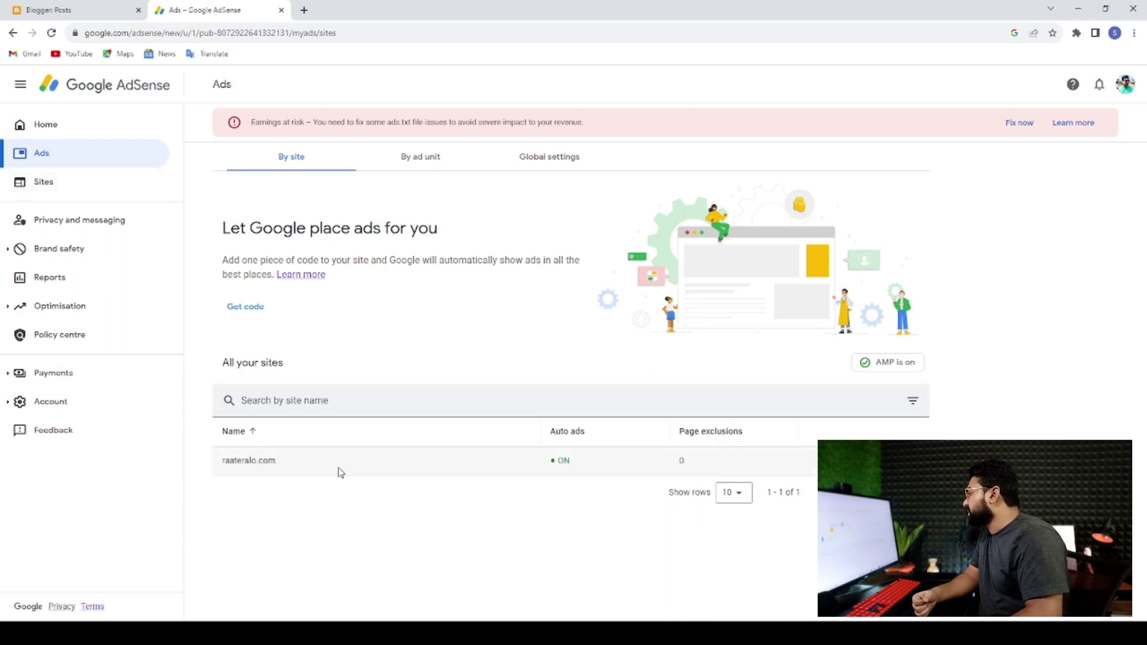
{"action": "left_click", "coordinate": [62, 183]}
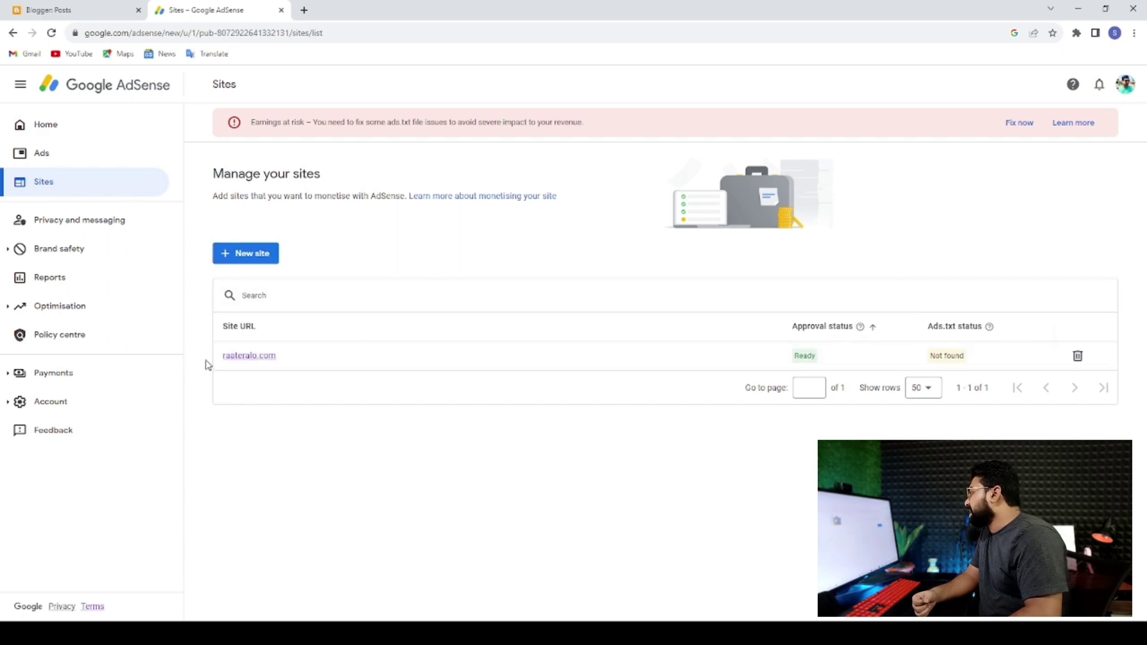
{"action": "left_click_drag", "start_coordinate": [205, 359], "coordinate": [278, 362]}
{"action": "left_click", "coordinate": [361, 443]}
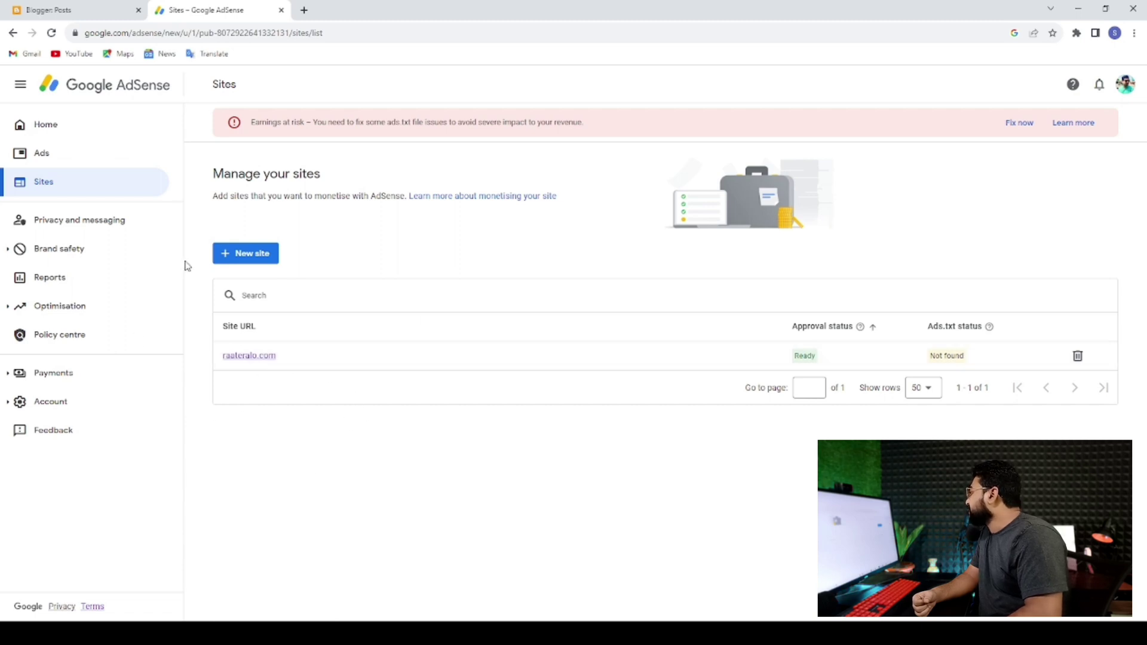
{"action": "left_click", "coordinate": [233, 259]}
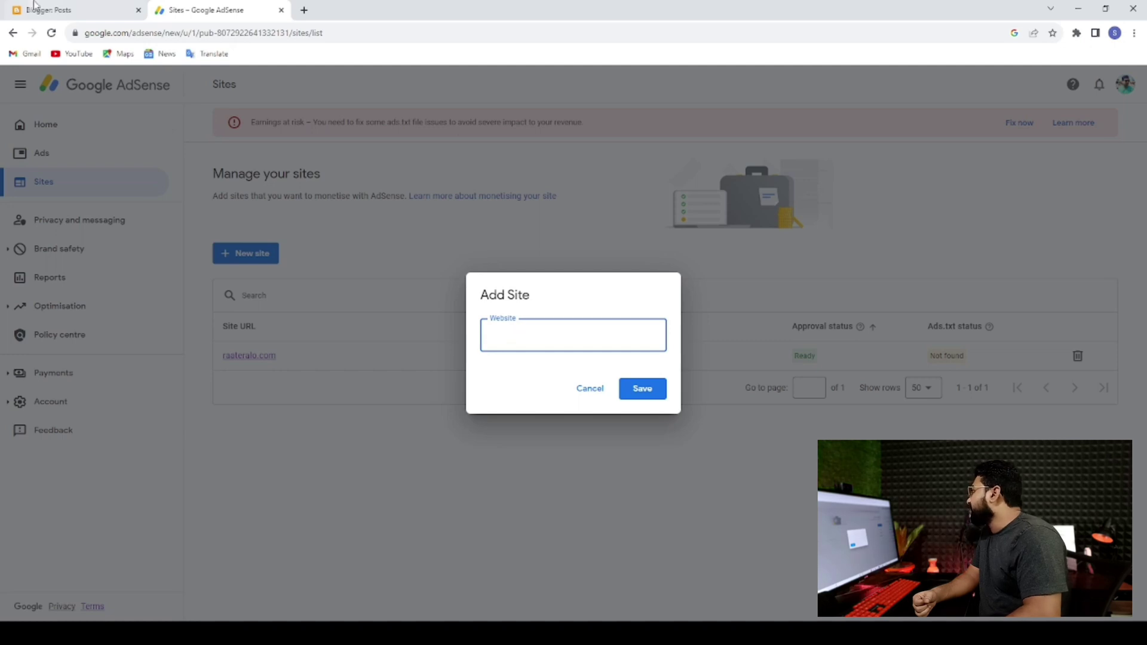
{"action": "left_click", "coordinate": [53, 8]}
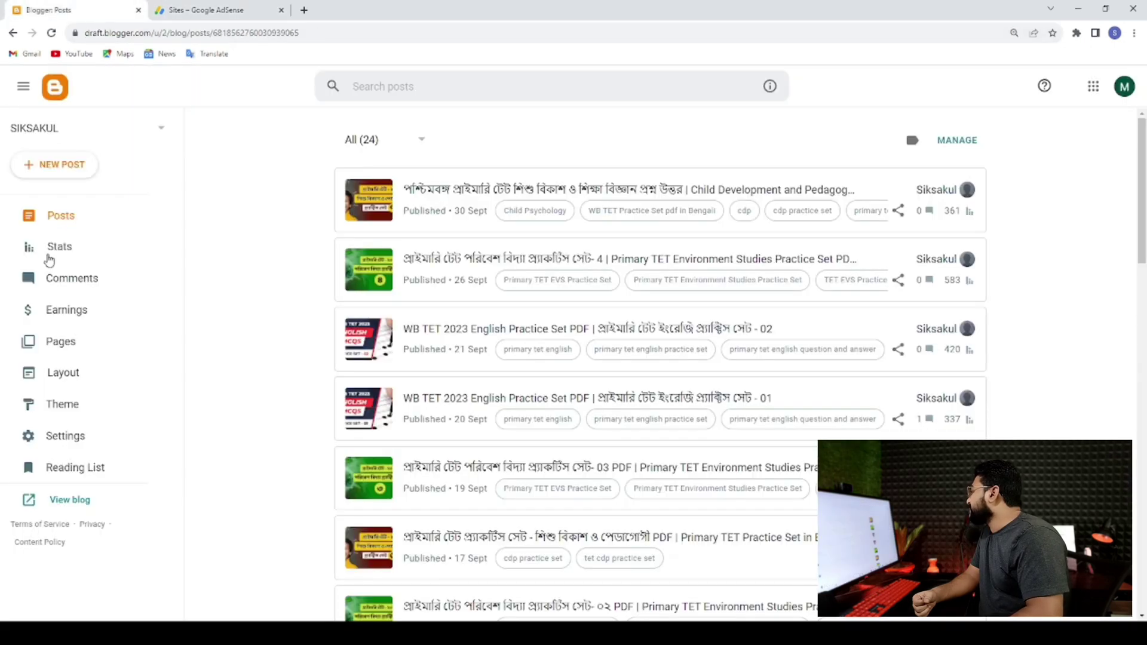
{"action": "left_click", "coordinate": [69, 502]}
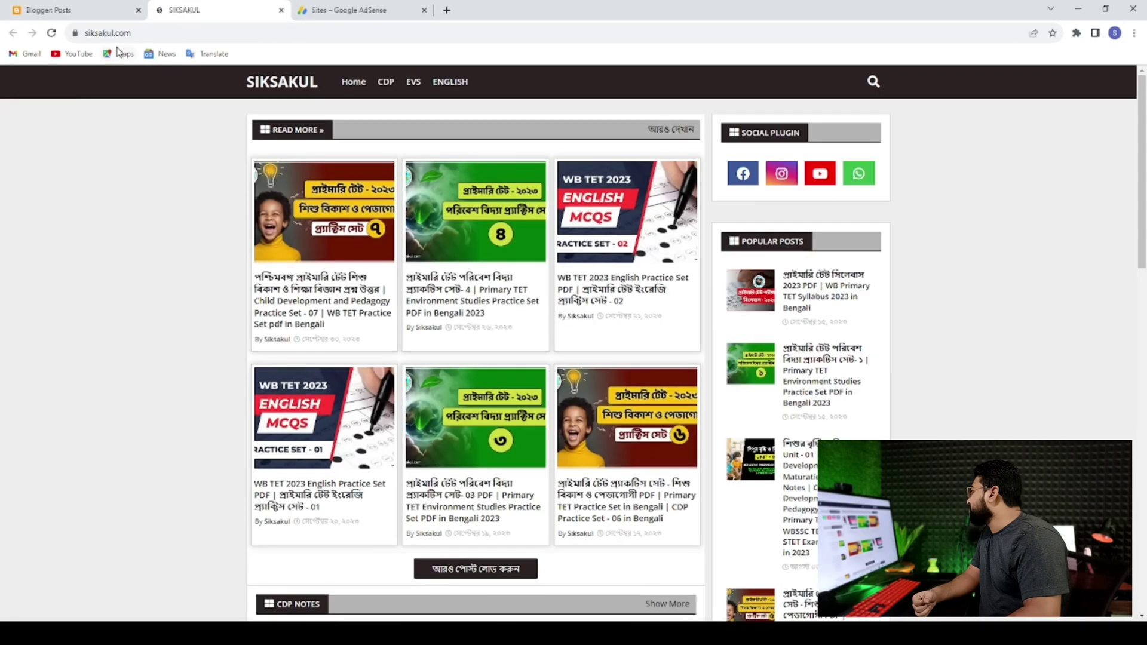
{"action": "left_click", "coordinate": [114, 33]}
{"action": "left_click", "coordinate": [122, 34]}
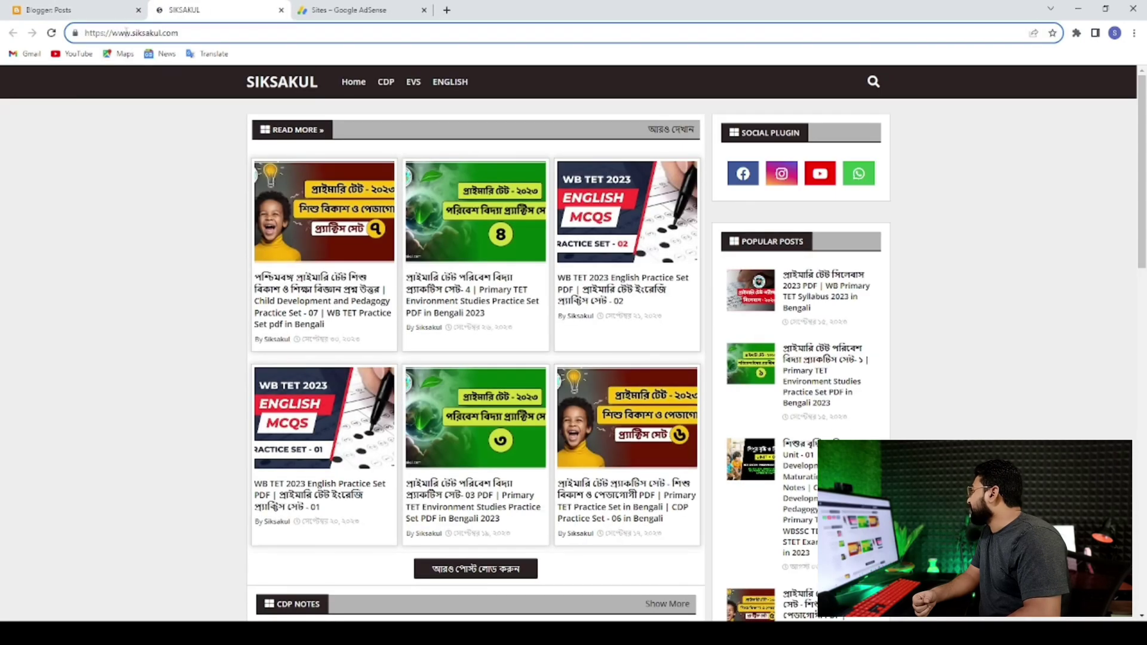
{"action": "left_click_drag", "start_coordinate": [134, 32], "coordinate": [183, 32]}
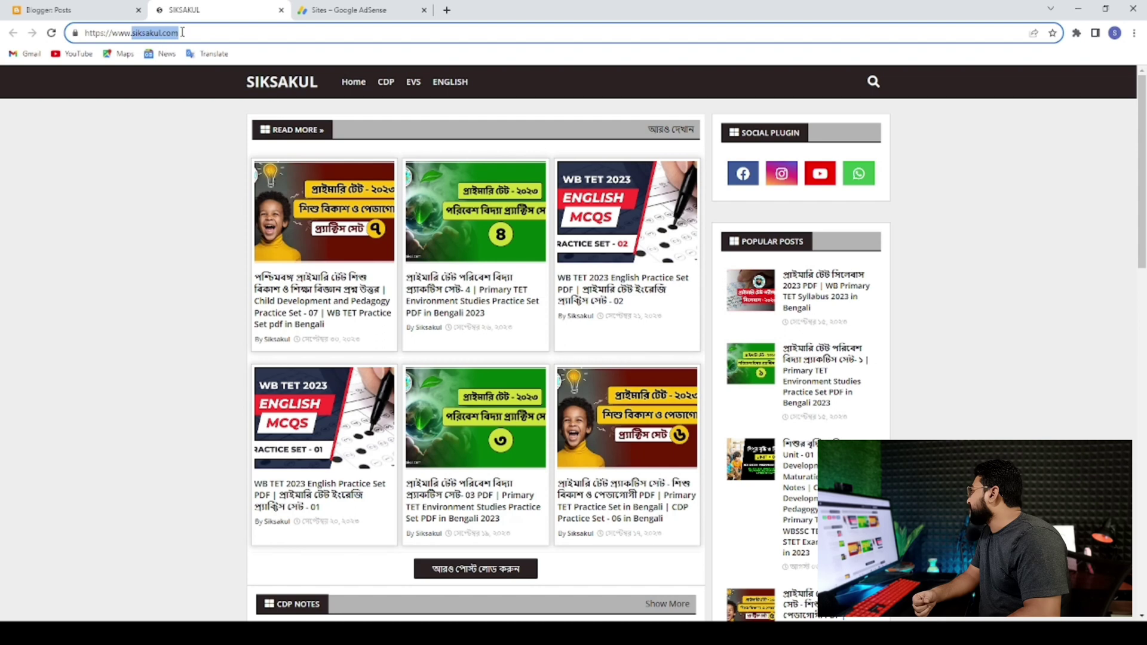
{"action": "key", "text": "ctrl+x"}
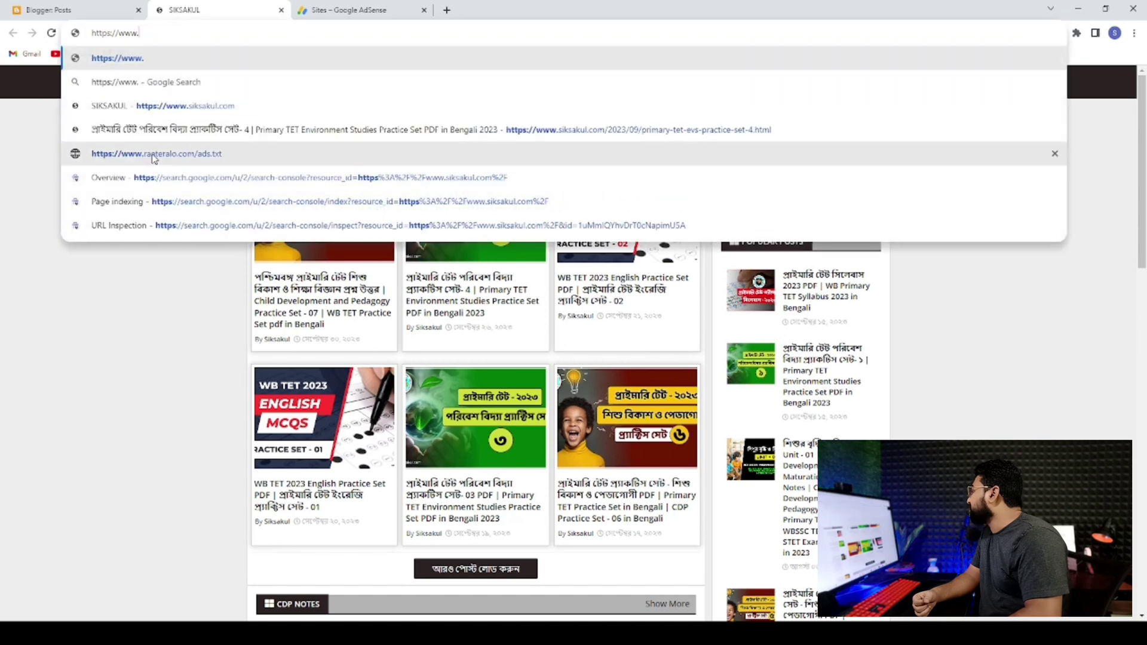
Back in AdSense, enter siksakul.com as the website to add and save it
{"action": "left_click", "coordinate": [105, 266]}
{"action": "left_click", "coordinate": [357, 12]}
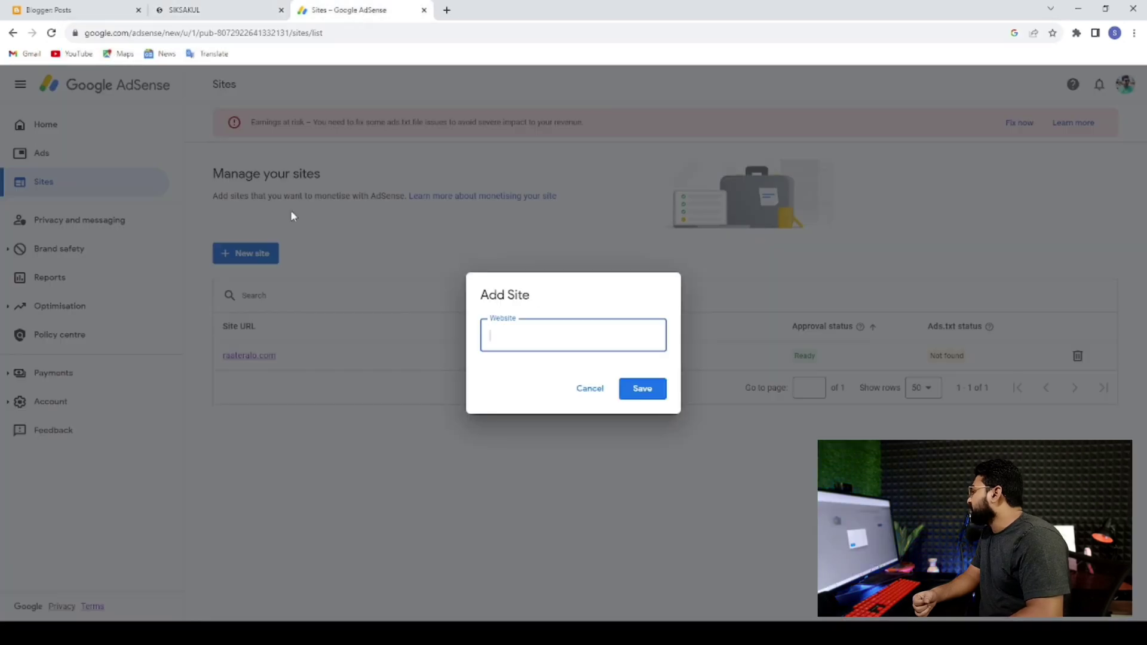
{"action": "key", "text": "ctrl+v"}
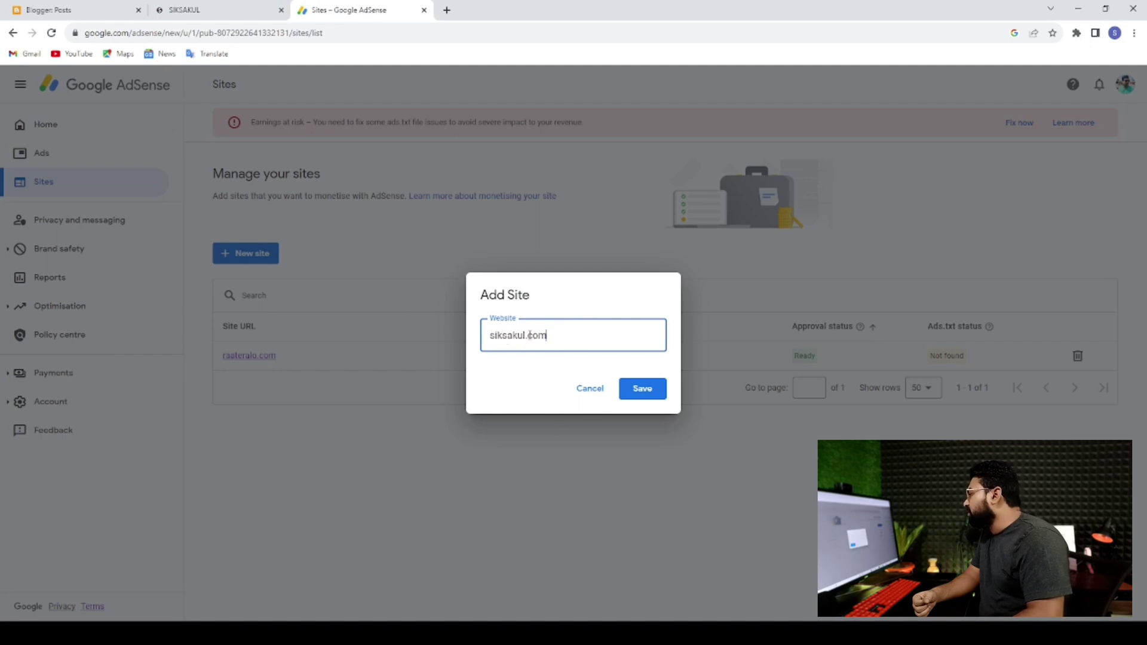
{"action": "left_click", "coordinate": [633, 388]}
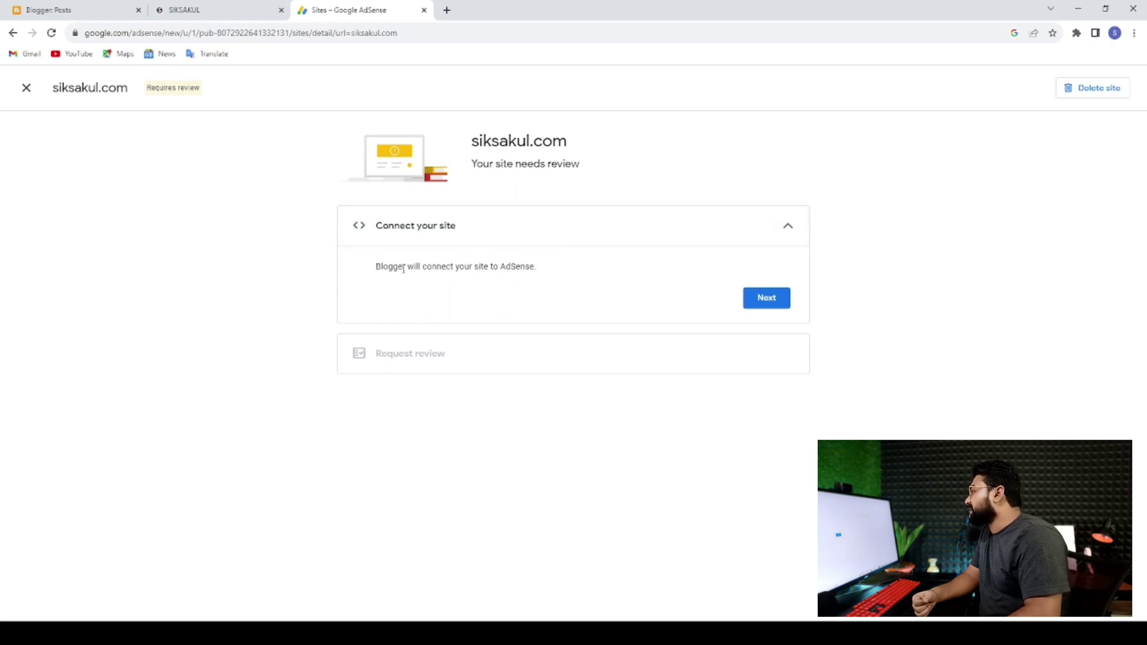
{"action": "left_click", "coordinate": [764, 308]}
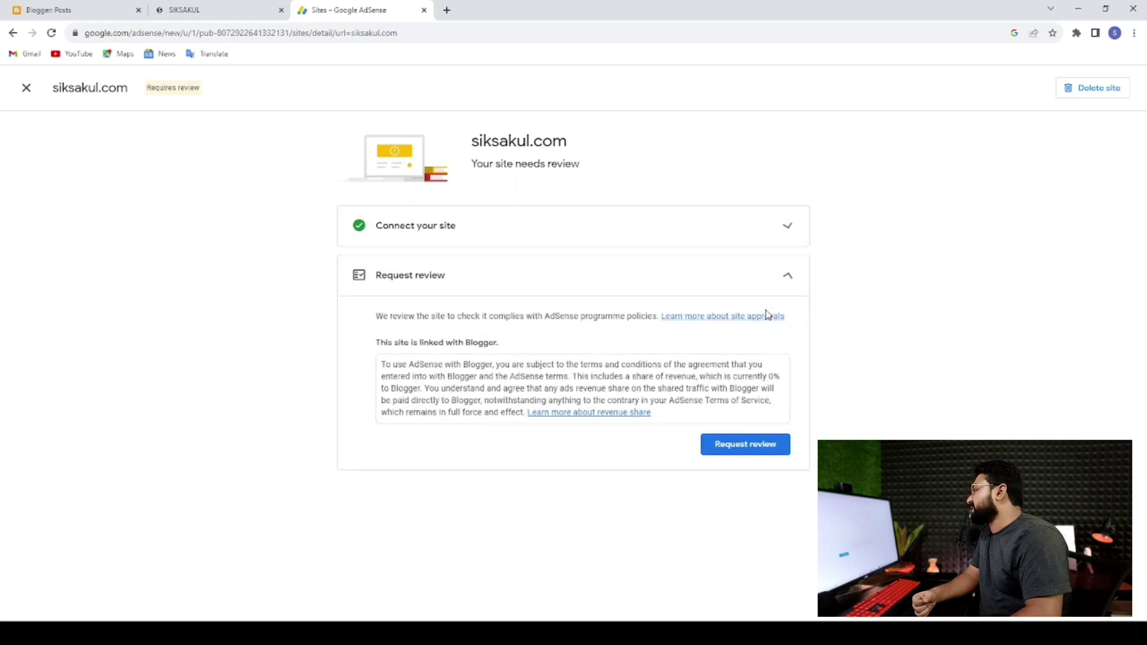
{"action": "left_click", "coordinate": [789, 222]}
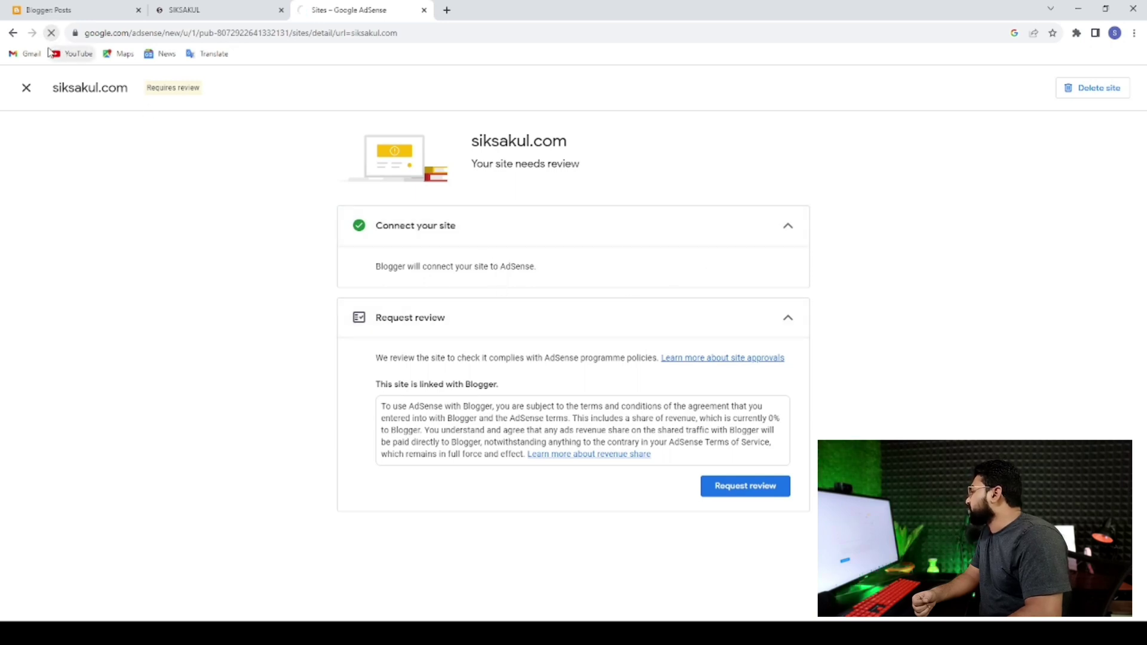
{"action": "left_click", "coordinate": [51, 33]}
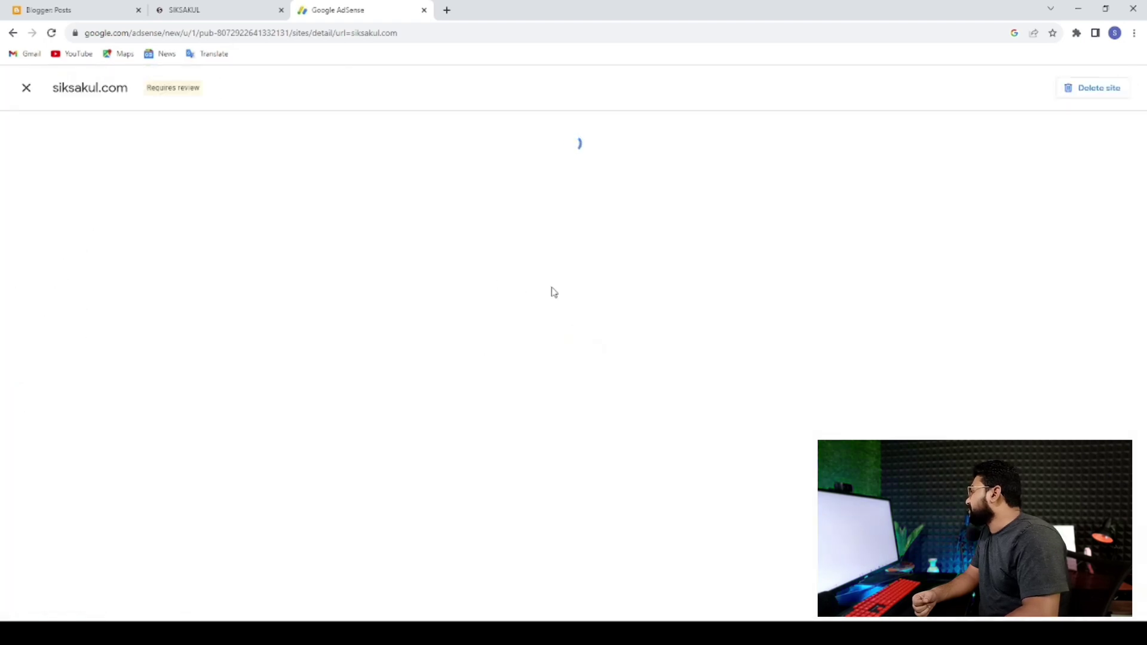
Accept the Blogger connection for siksakul.com and submit the site's review request
{"action": "left_click", "coordinate": [798, 233]}
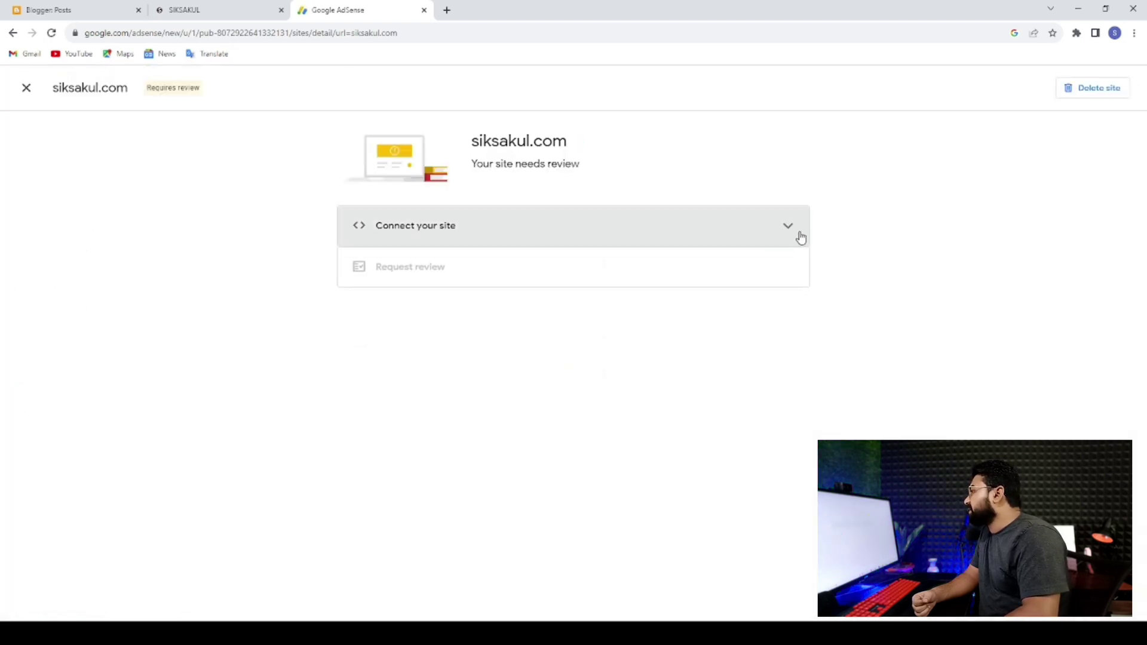
{"action": "left_click", "coordinate": [796, 235]}
{"action": "left_click", "coordinate": [766, 302]}
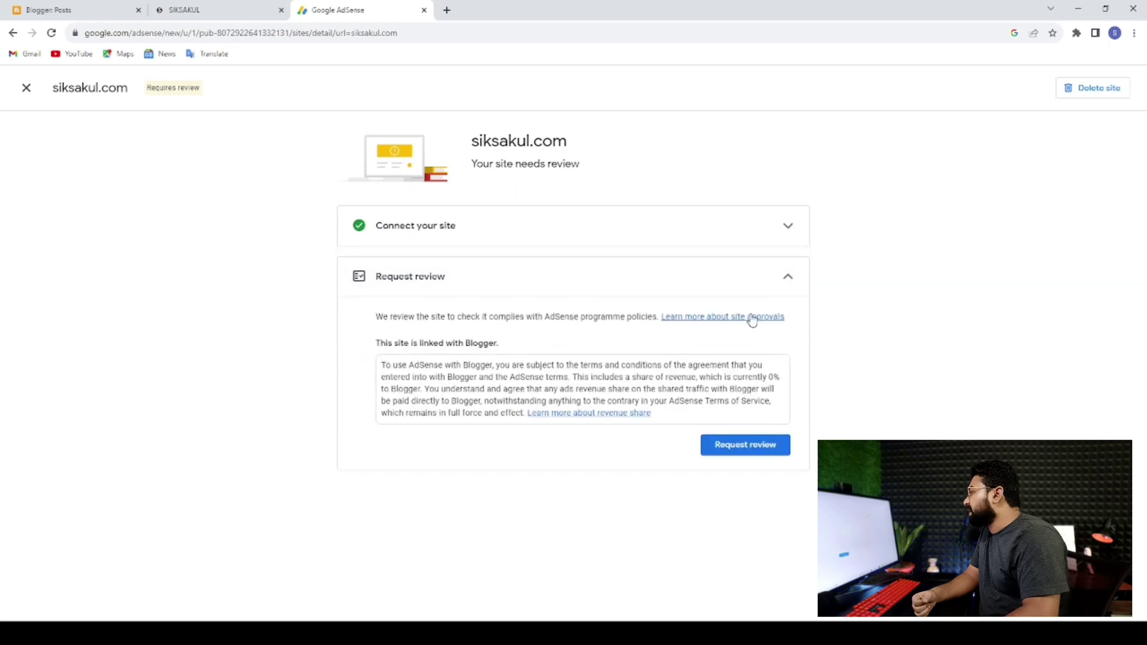
{"action": "left_click", "coordinate": [379, 274]}
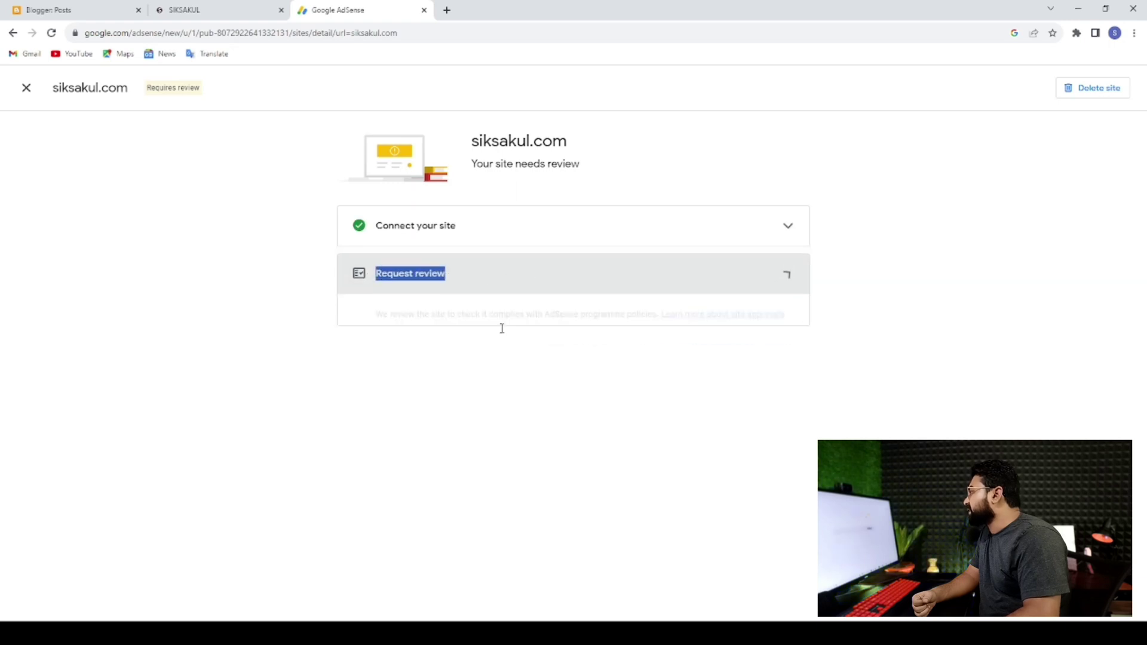
{"action": "left_click", "coordinate": [796, 271]}
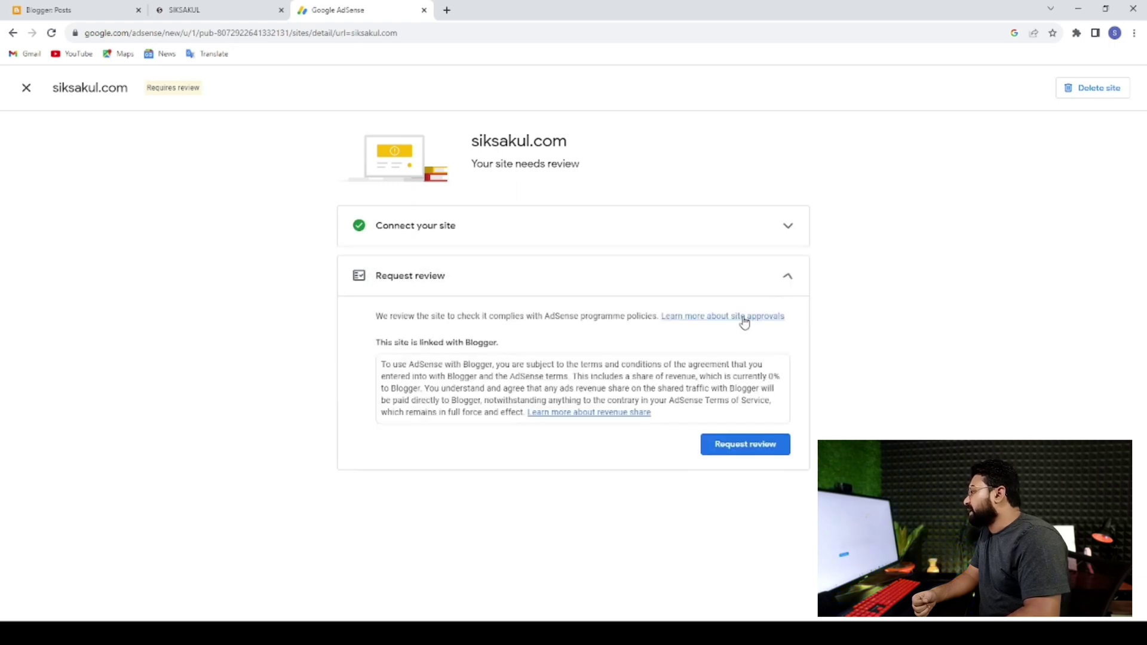
{"action": "left_click", "coordinate": [749, 445]}
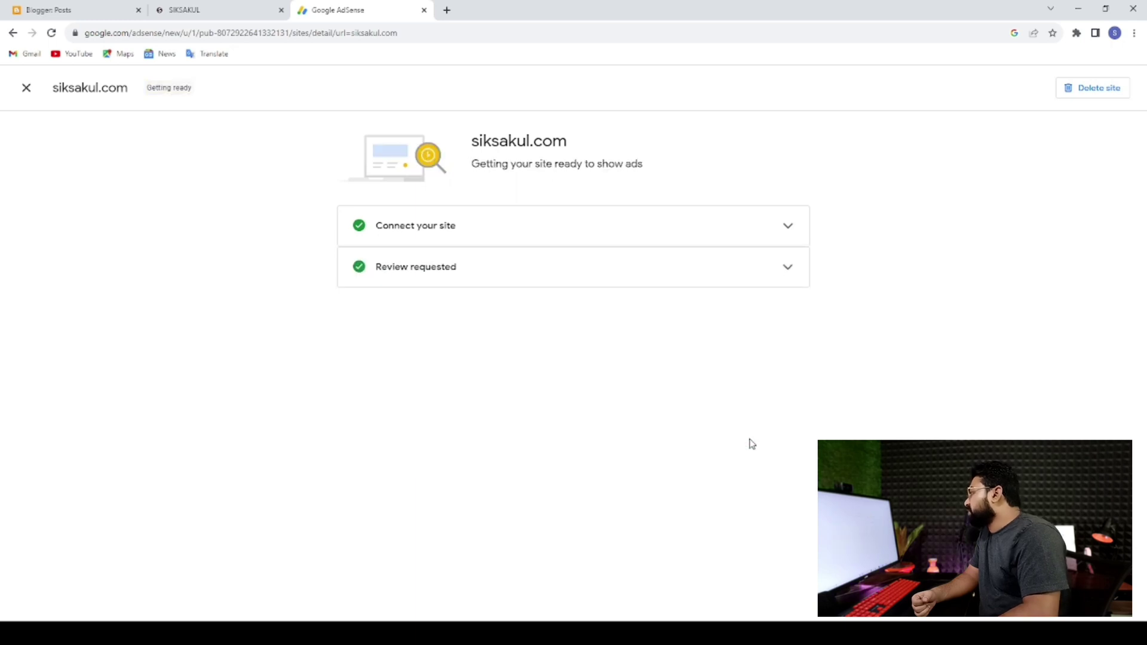
Check siksakul.com's connection and review status in its details, and its approval status in the refreshed sites list
{"action": "left_click", "coordinate": [787, 227]}
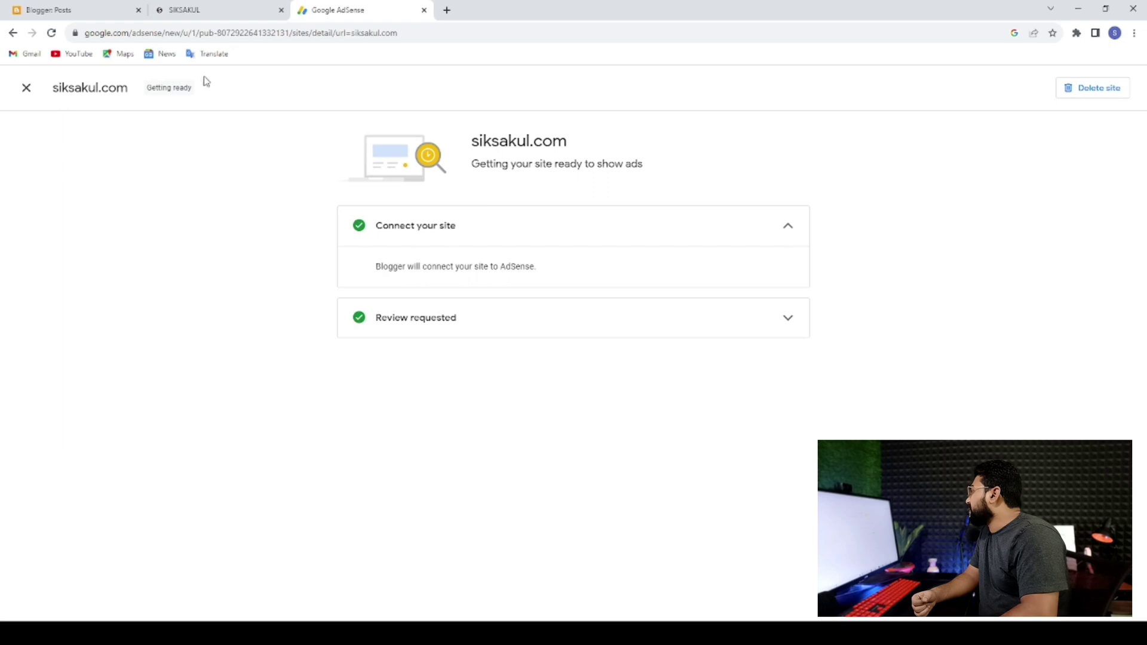
{"action": "left_click_drag", "start_coordinate": [148, 88], "coordinate": [212, 90]}
{"action": "left_click", "coordinate": [243, 117]}
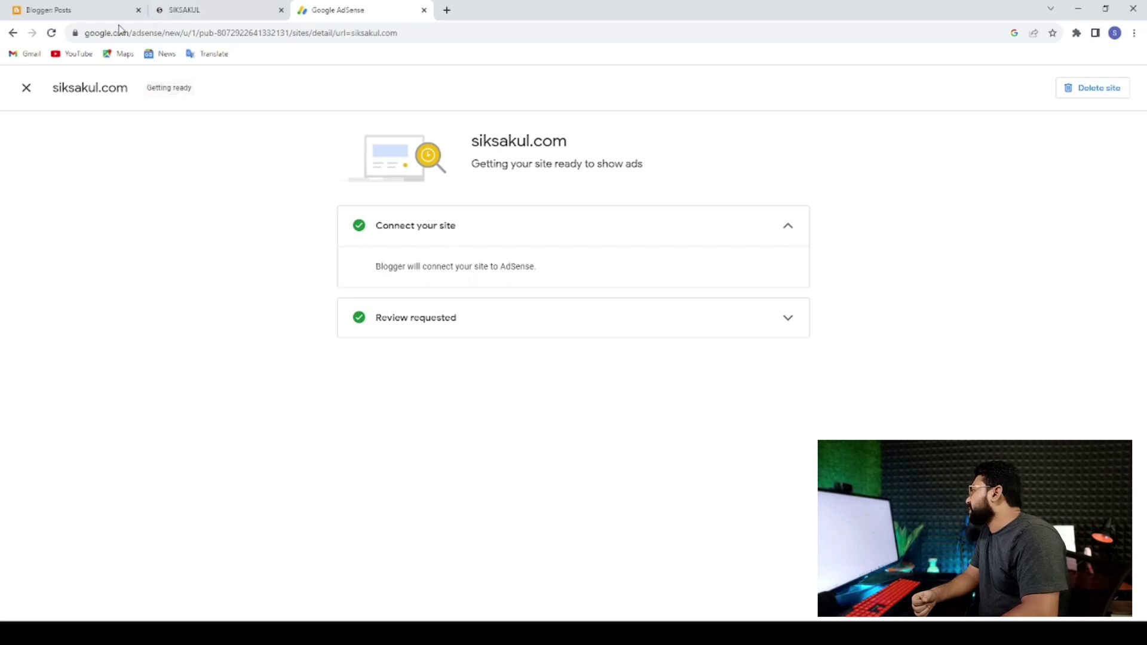
{"action": "left_click", "coordinate": [26, 88]}
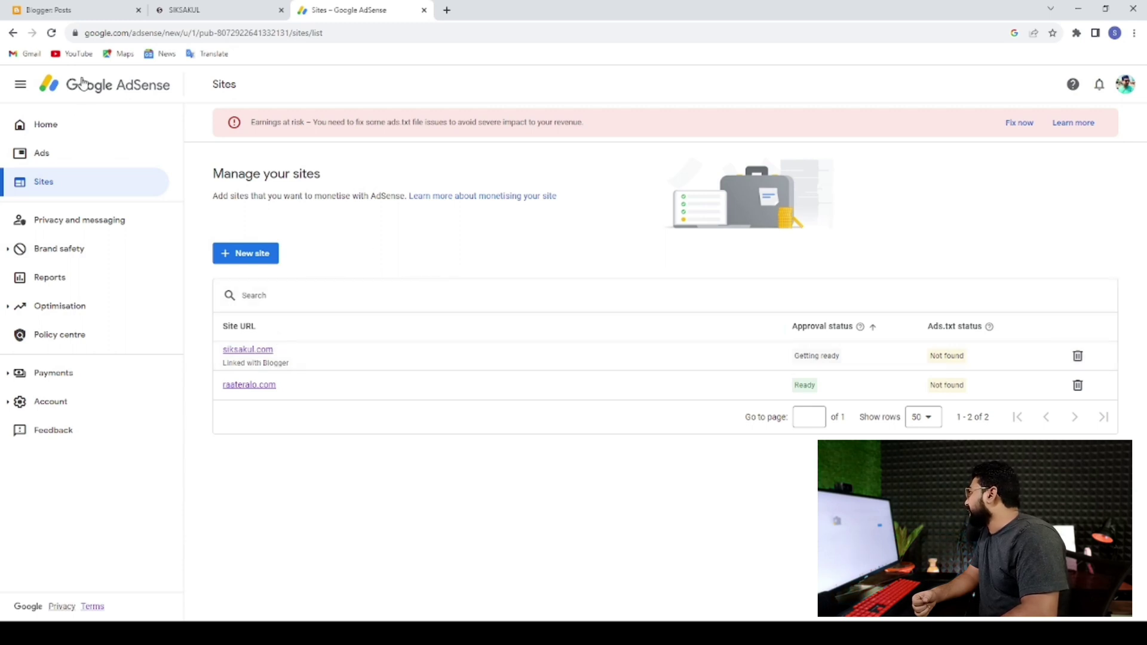
{"action": "left_click", "coordinate": [52, 34]}
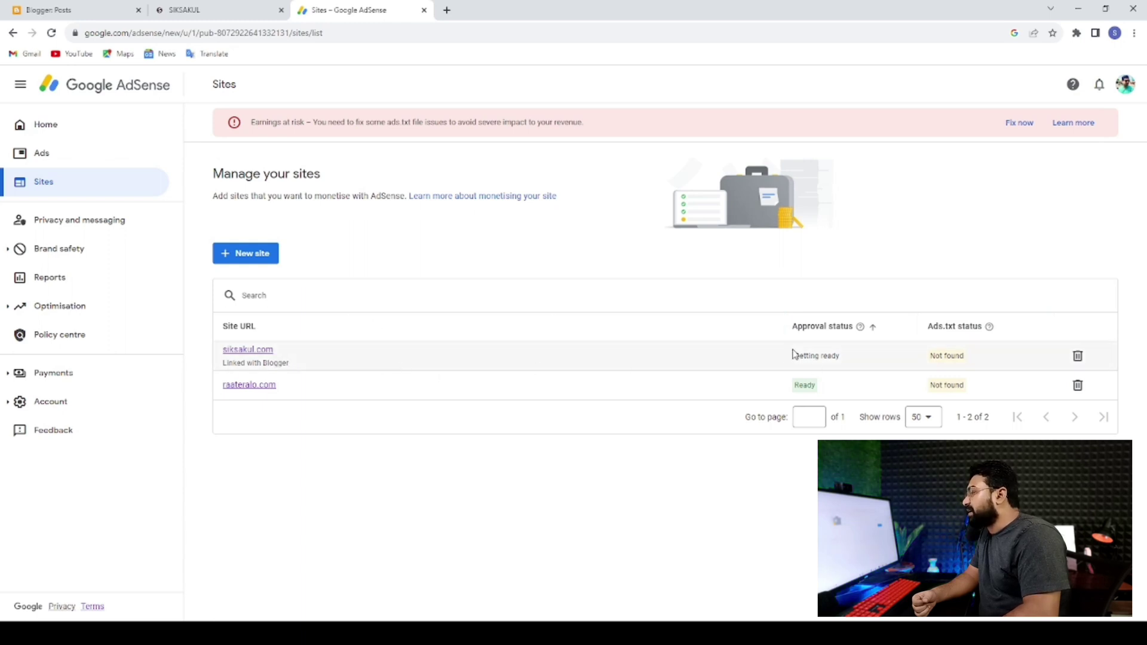
{"action": "left_click_drag", "start_coordinate": [792, 353], "coordinate": [848, 355]}
{"action": "left_click", "coordinate": [594, 453]}
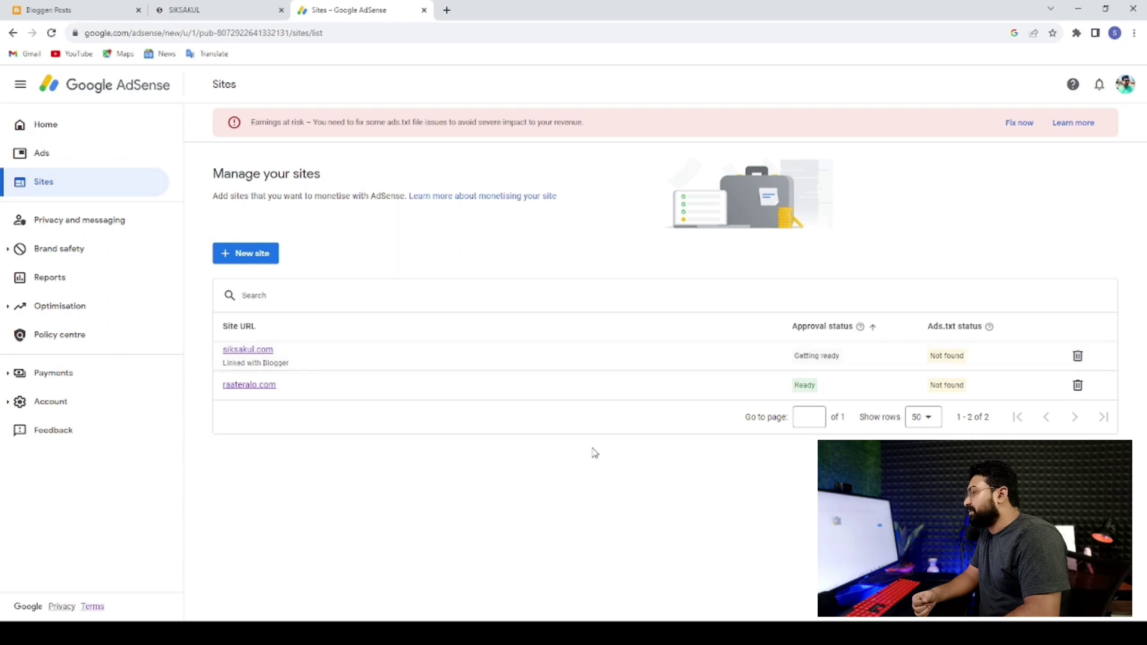
Reopen siksakul.com's details, read the Connect your site section, and return to the sites list
{"action": "left_click", "coordinate": [252, 352]}
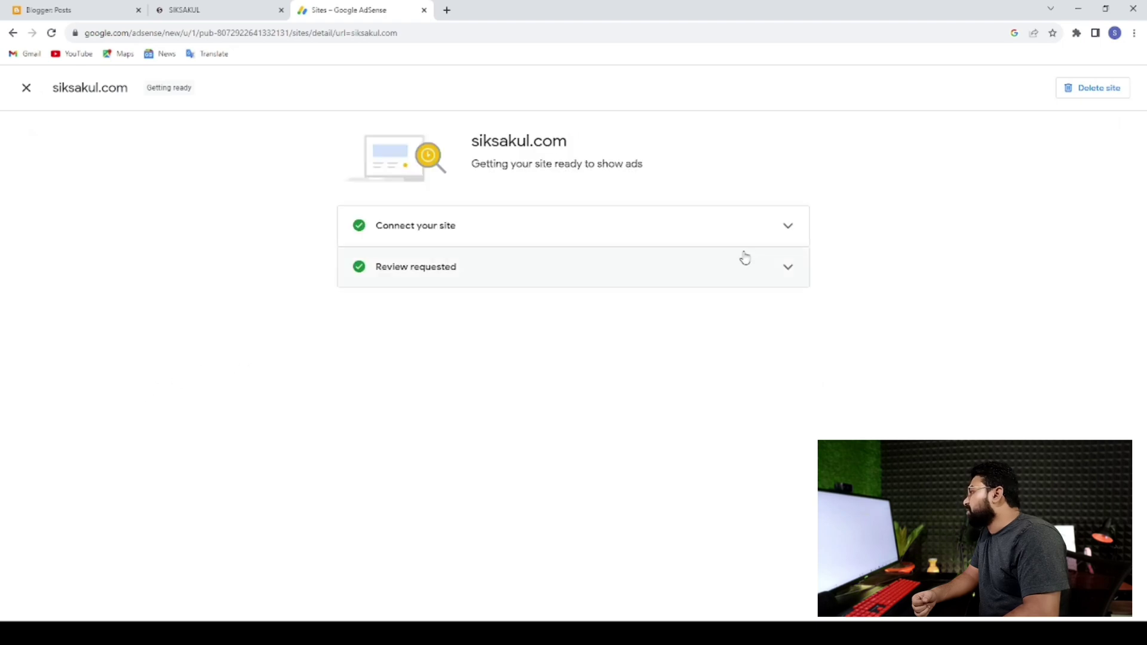
{"action": "left_click", "coordinate": [782, 227]}
{"action": "left_click_drag", "start_coordinate": [553, 268], "coordinate": [400, 281]}
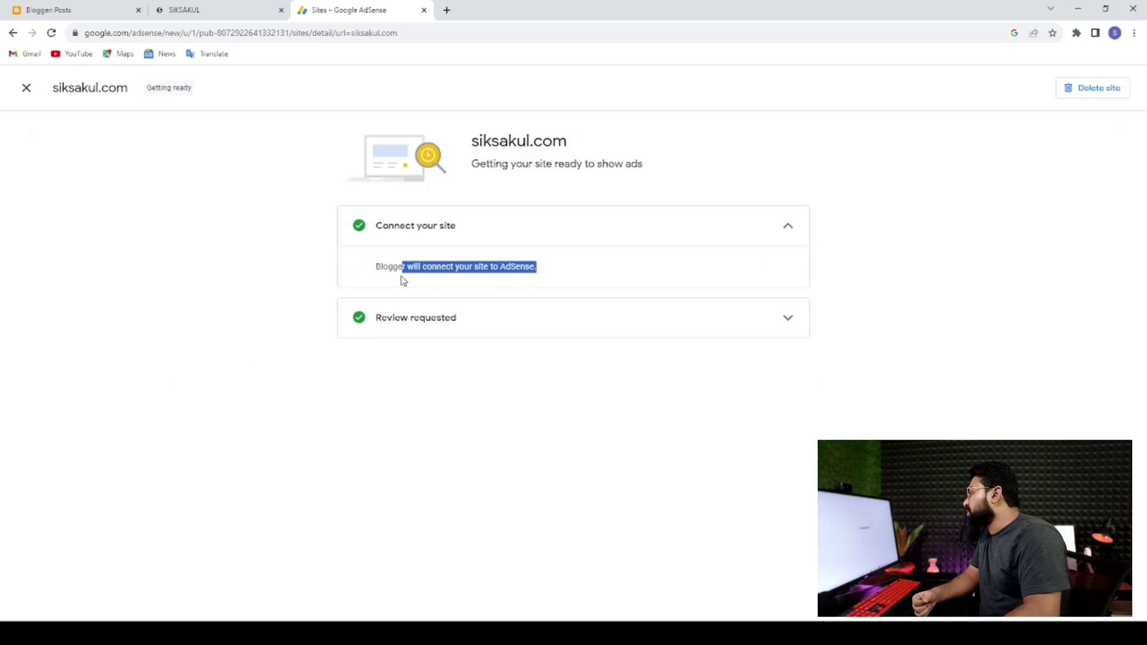
{"action": "left_click", "coordinate": [435, 368]}
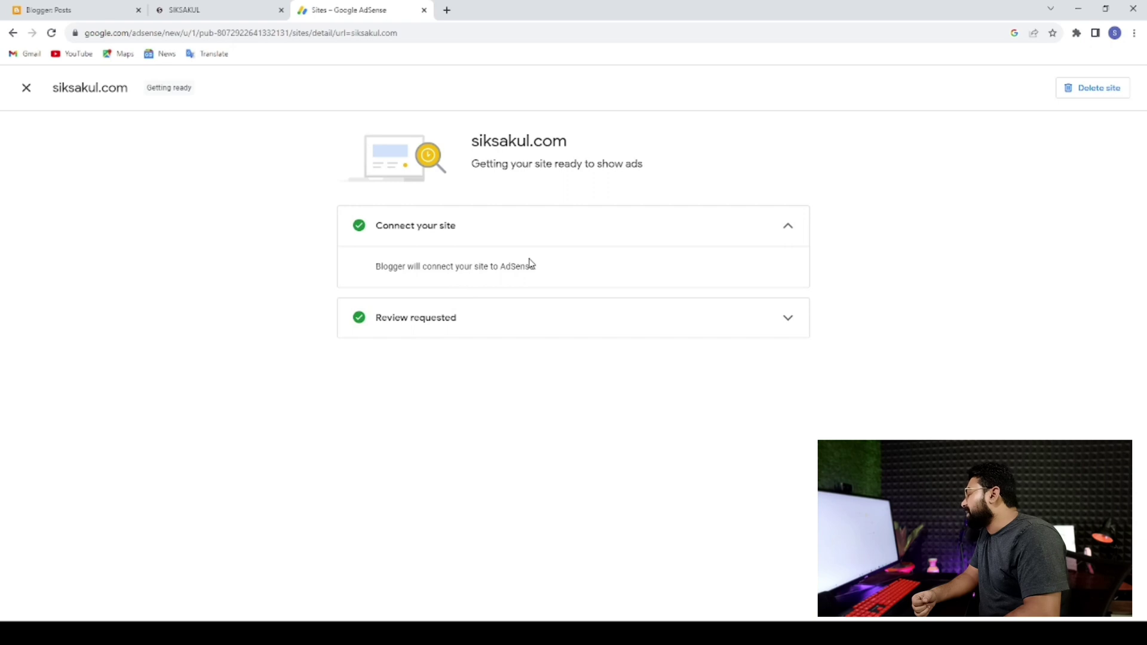
{"action": "left_click", "coordinate": [787, 227]}
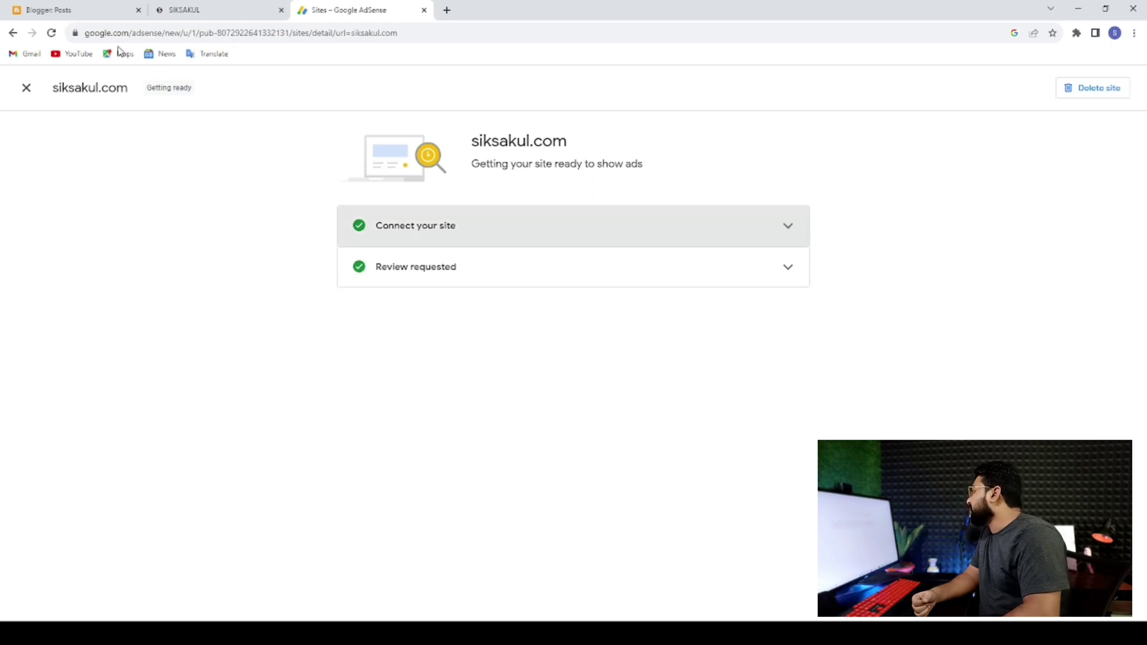
{"action": "left_click", "coordinate": [26, 87]}
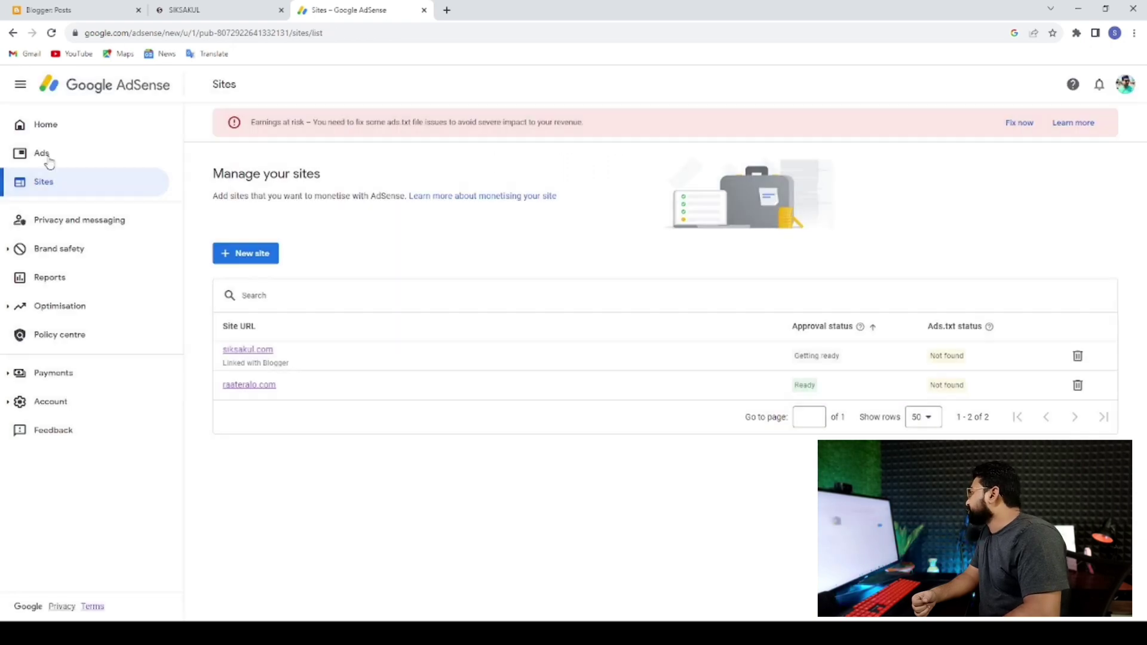
Copy the AdSense code snippet from the Ads page, check the head-tag placement instruction, and close the code dialog
{"action": "left_click", "coordinate": [98, 161]}
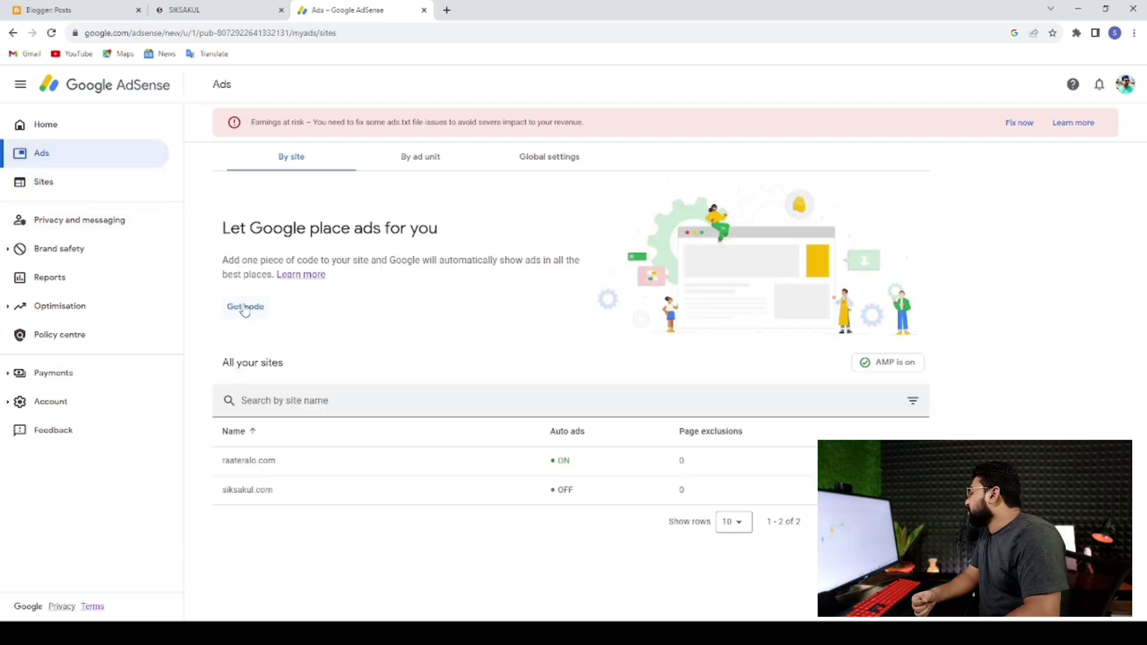
{"action": "left_click", "coordinate": [246, 313]}
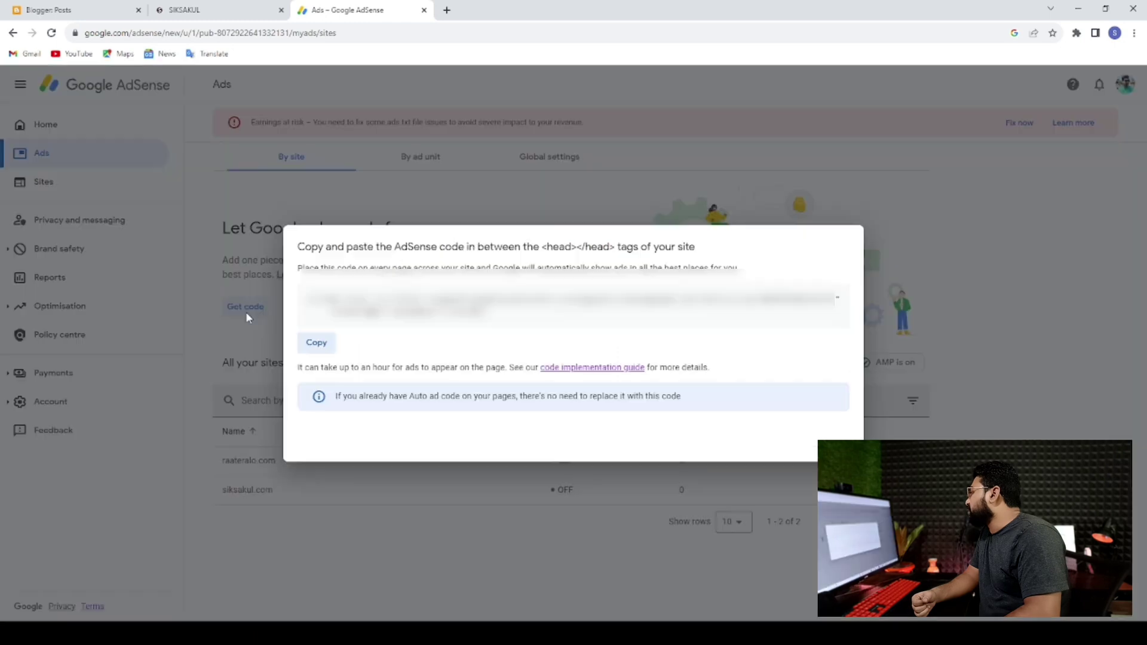
{"action": "left_click", "coordinate": [316, 342]}
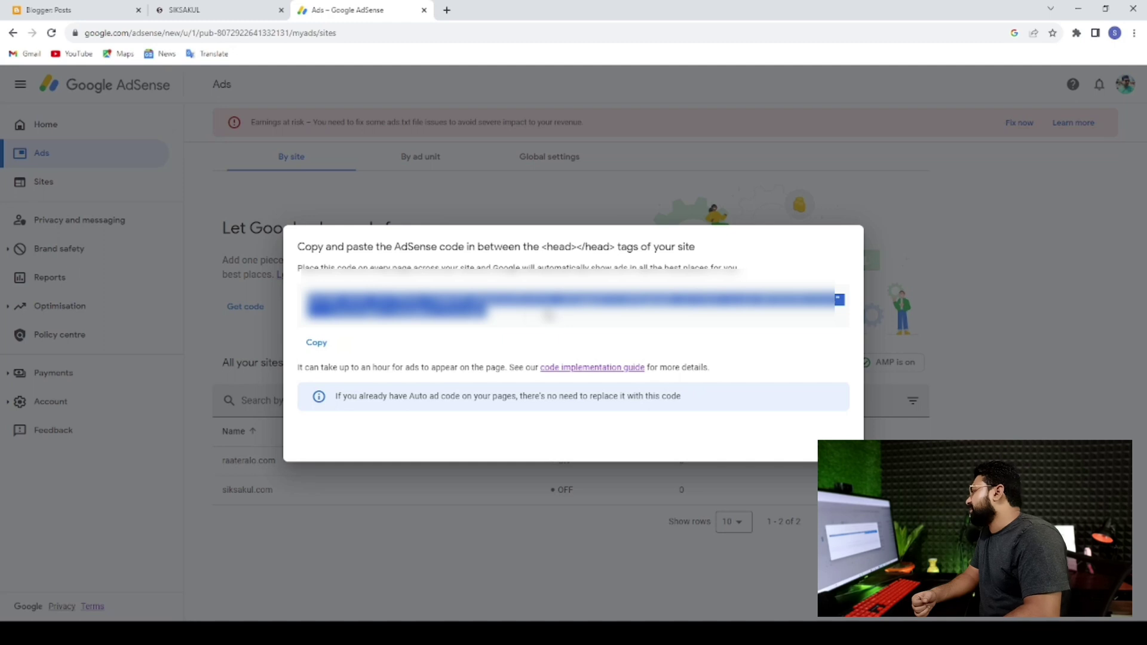
{"action": "left_click", "coordinate": [317, 347]}
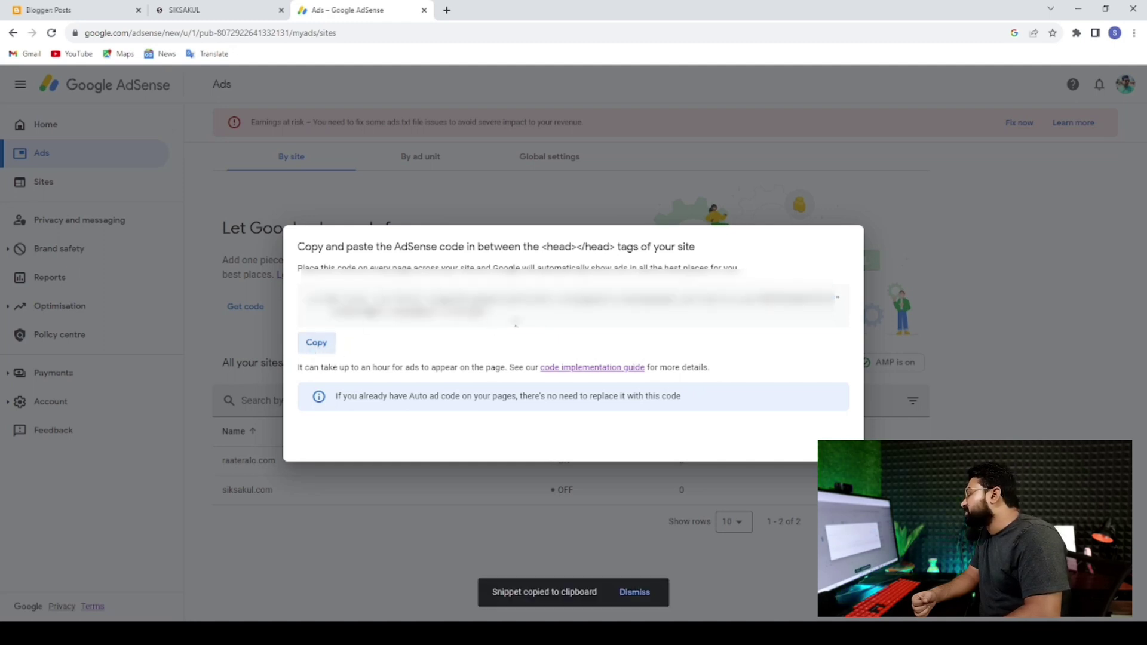
{"action": "left_click", "coordinate": [320, 346]}
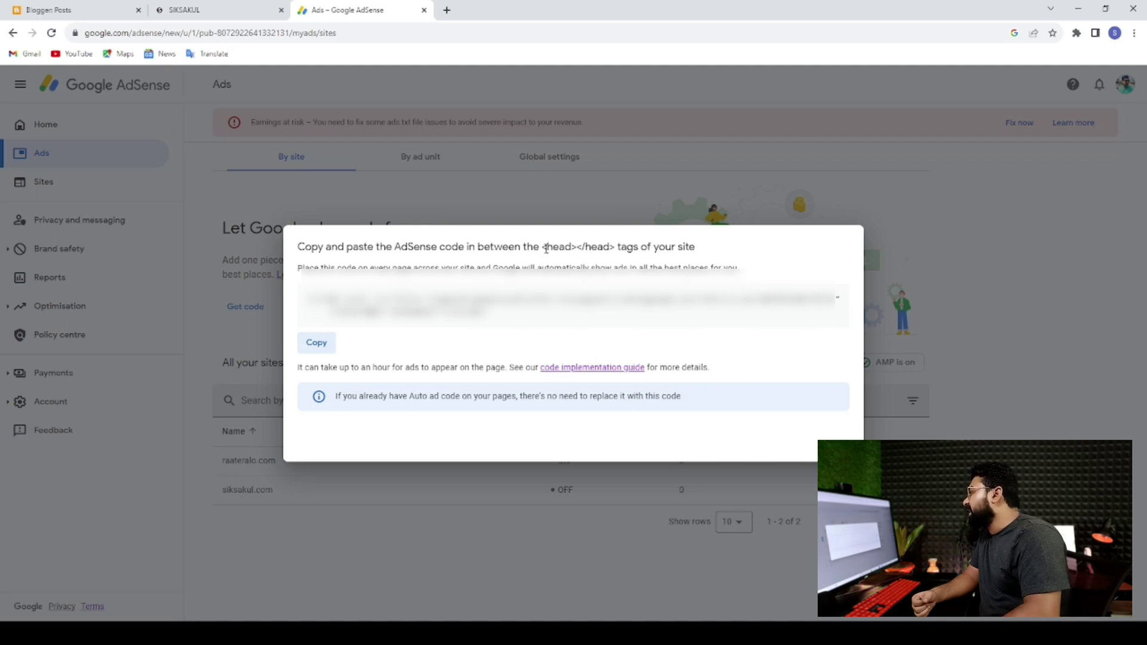
{"action": "left_click_drag", "start_coordinate": [546, 248], "coordinate": [565, 249]}
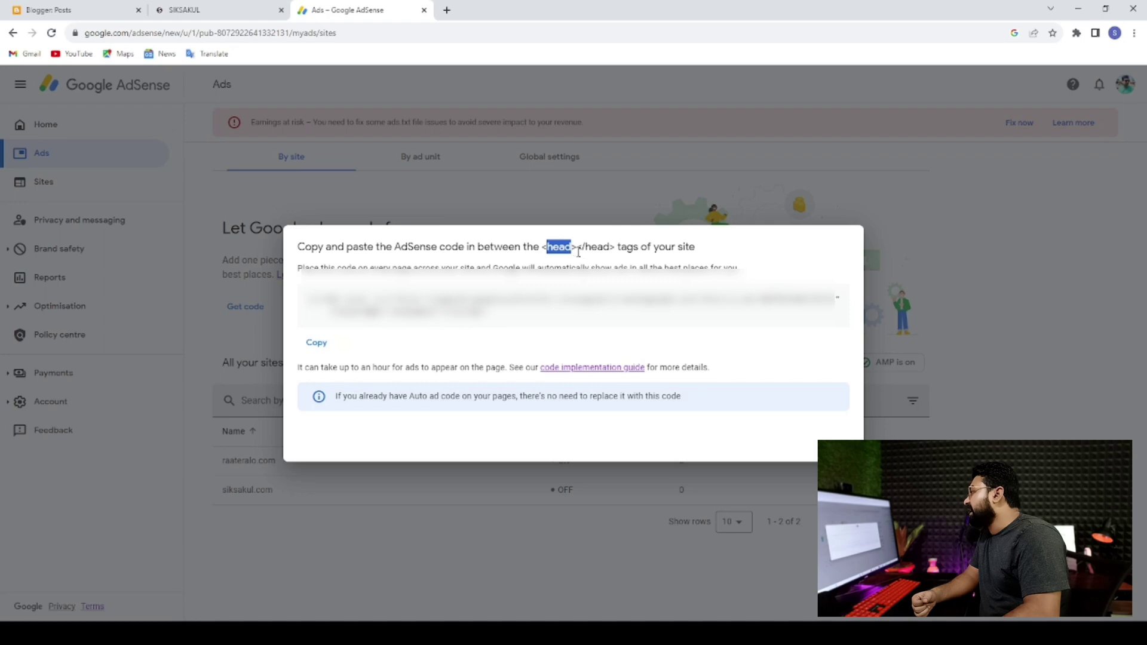
{"action": "left_click", "coordinate": [590, 258]}
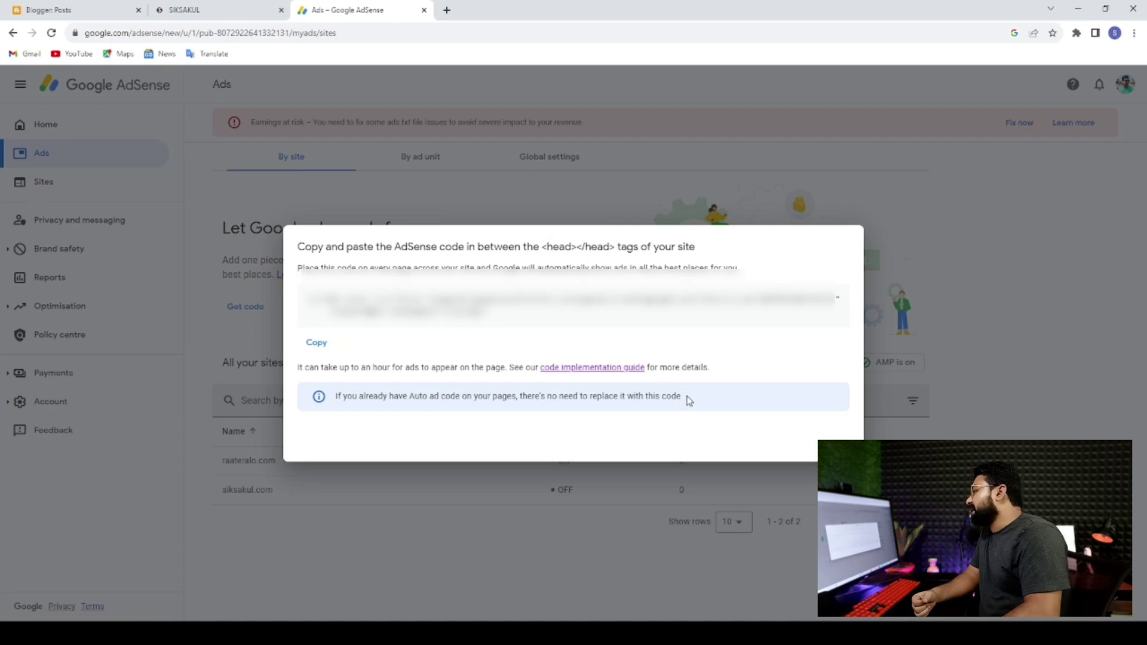
{"action": "key", "text": "Escape"}
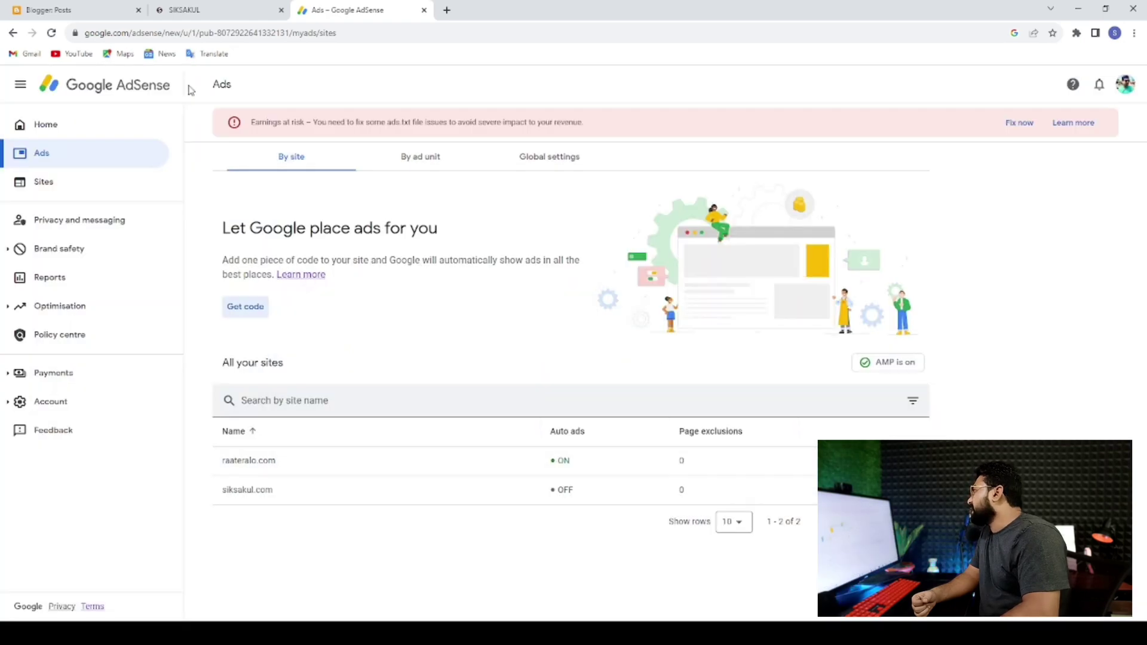
Switch to Blogger and open the SIKSAKUL blog's current custom theme for HTML editing
{"action": "left_click", "coordinate": [54, 9]}
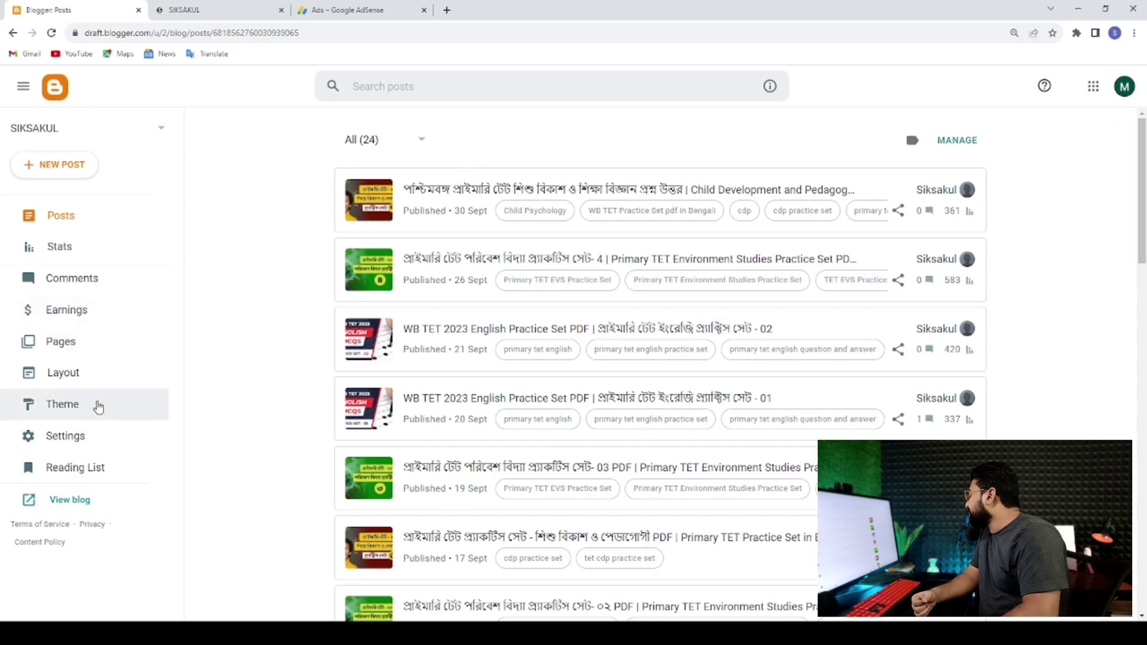
{"action": "left_click", "coordinate": [90, 404]}
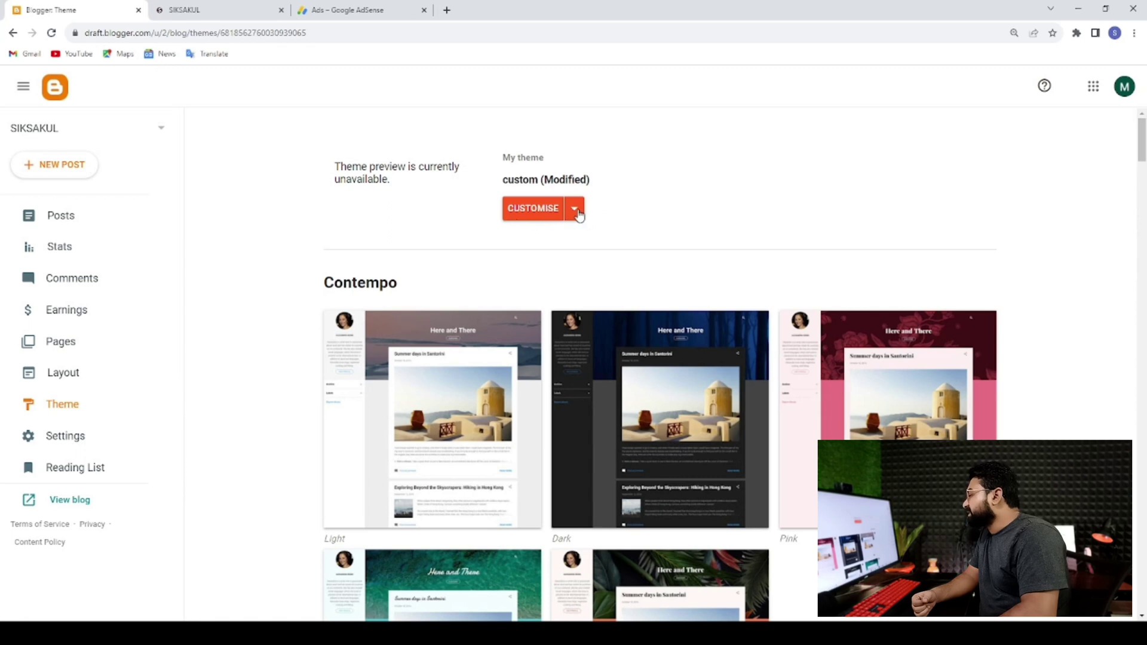
{"action": "left_click", "coordinate": [575, 210]}
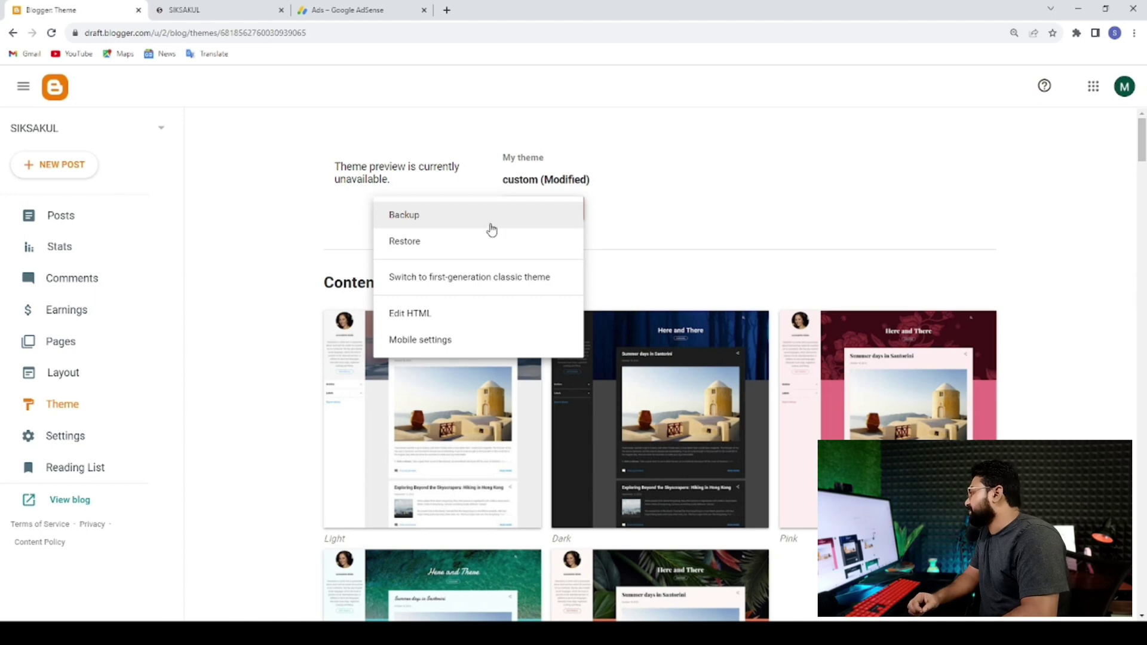
{"action": "left_click", "coordinate": [399, 320]}
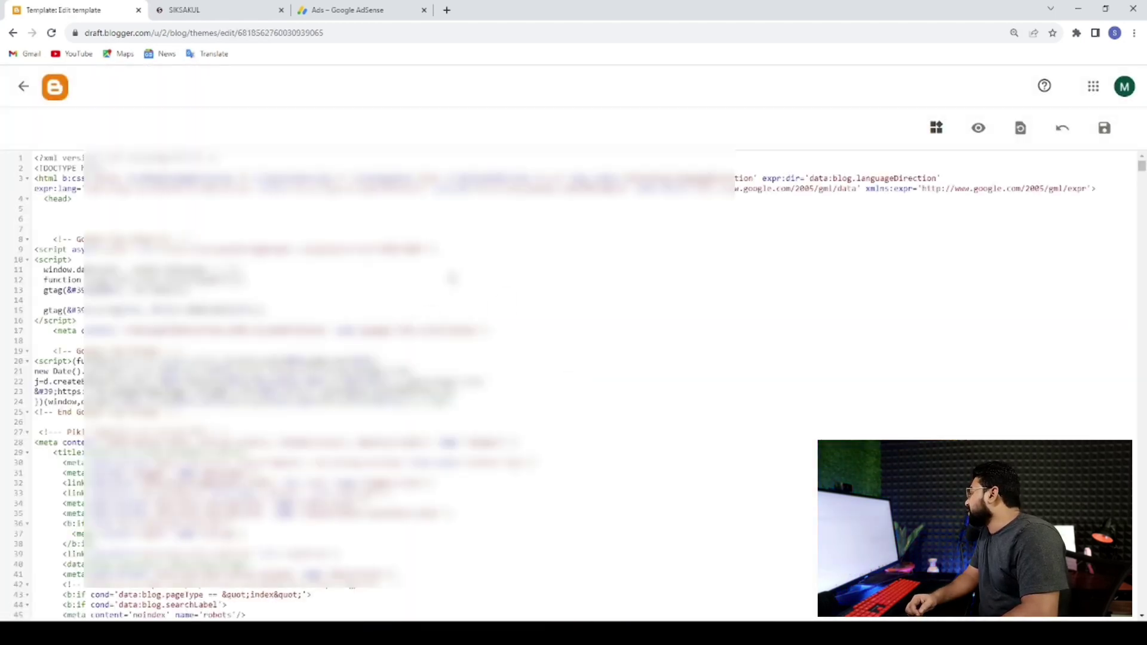
Paste the copied AdSense code just below the opening head tag, save the theme, and return to the blog's posts list
{"action": "left_click_drag", "start_coordinate": [80, 199], "coordinate": [31, 204]}
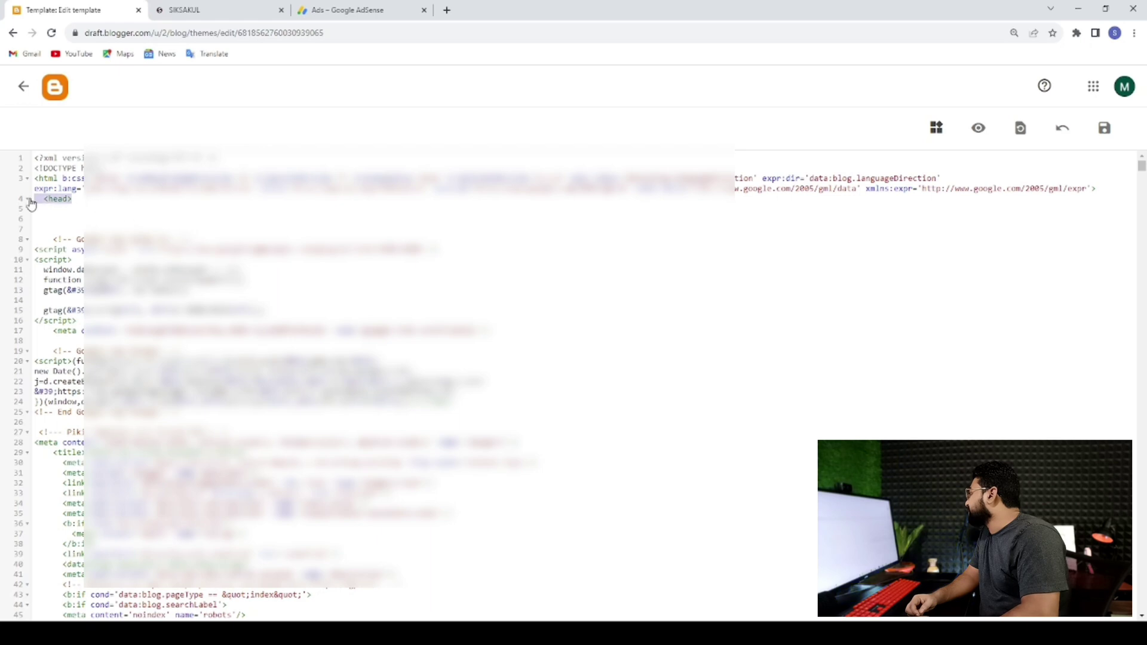
{"action": "left_click", "coordinate": [83, 203]}
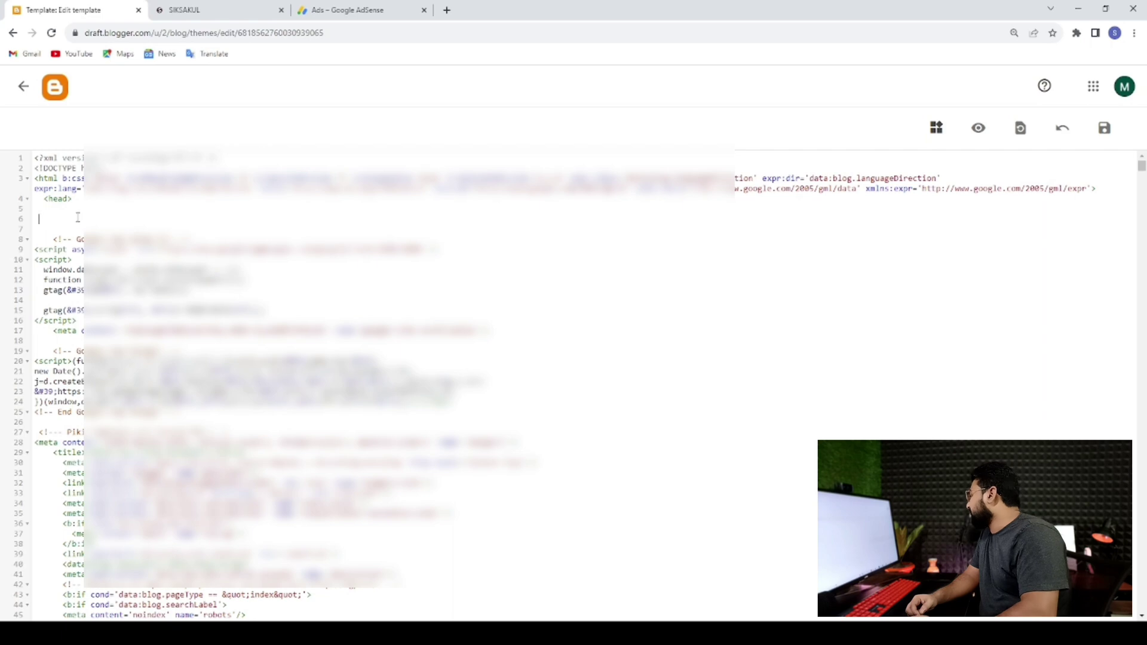
{"action": "left_click", "coordinate": [43, 216]}
{"action": "key", "text": "ctrl+v"}
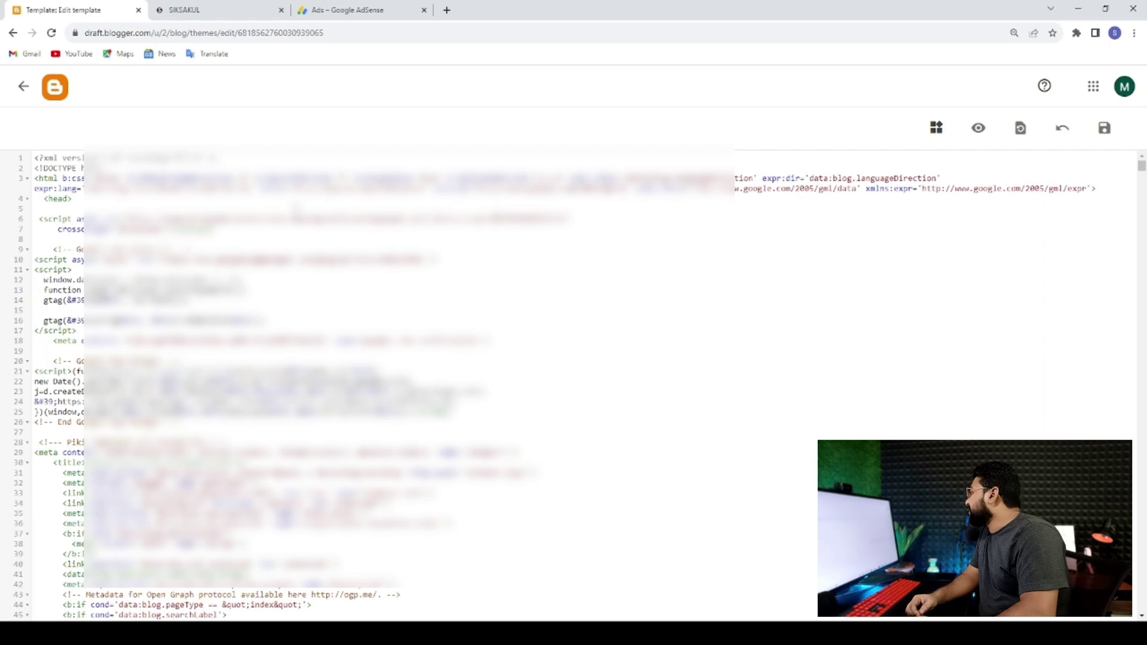
{"action": "left_click", "coordinate": [1103, 128]}
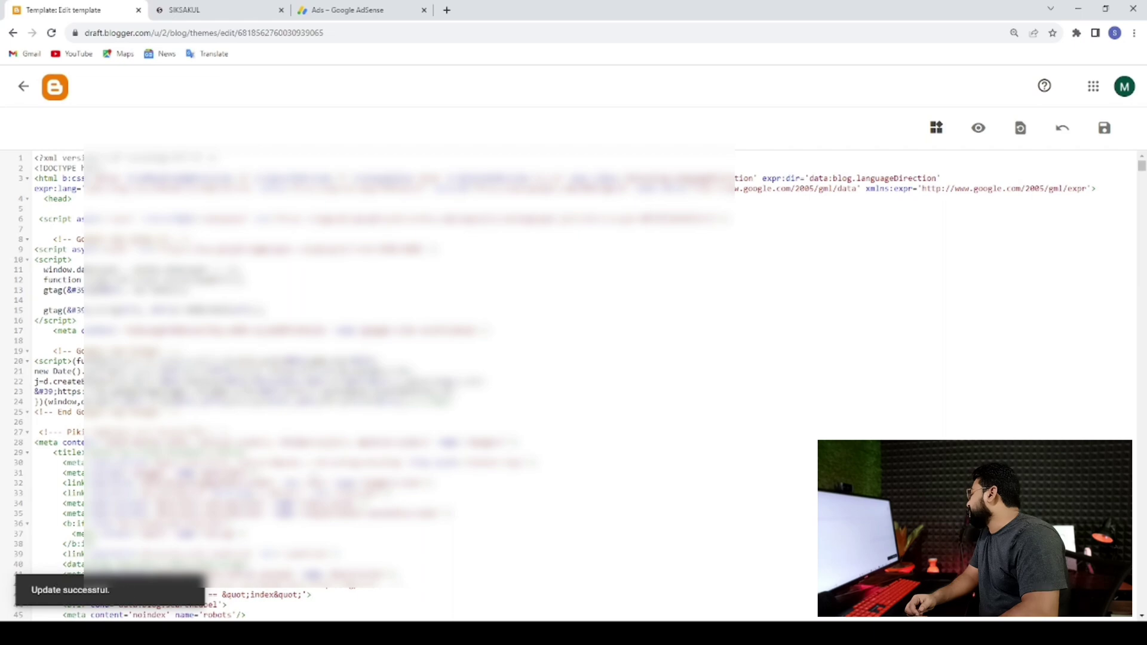
{"action": "left_click", "coordinate": [24, 86]}
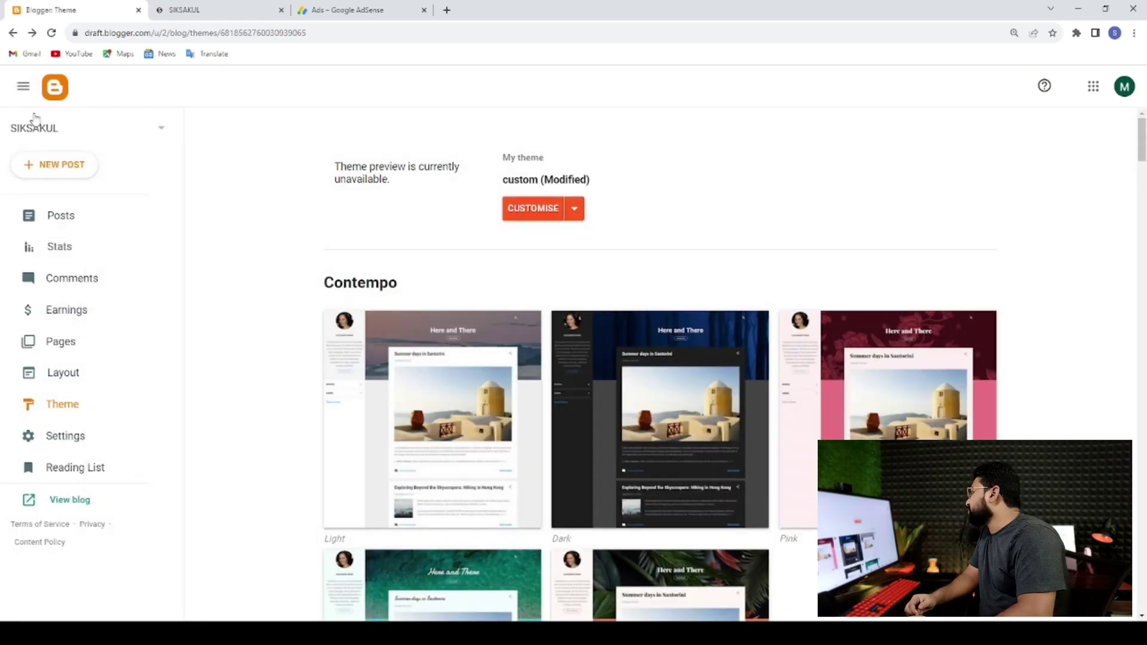
{"action": "left_click", "coordinate": [62, 216]}
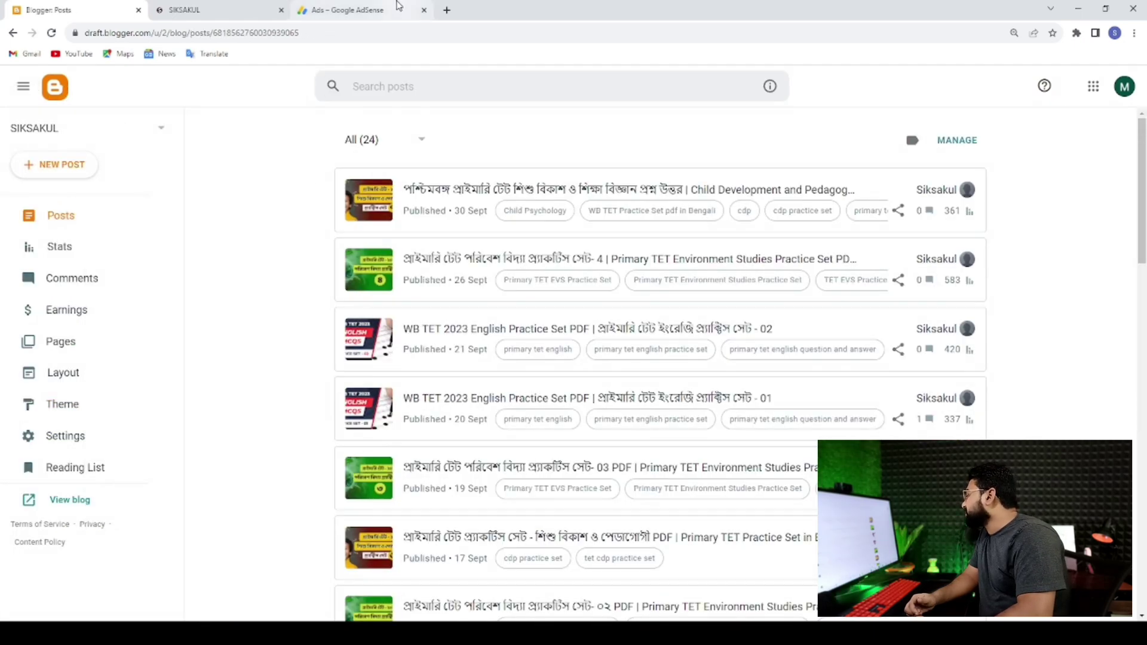
Switch back to AdSense, reload the Ads page, and open the list of sites
{"action": "left_click", "coordinate": [399, 7]}
{"action": "left_click", "coordinate": [52, 32]}
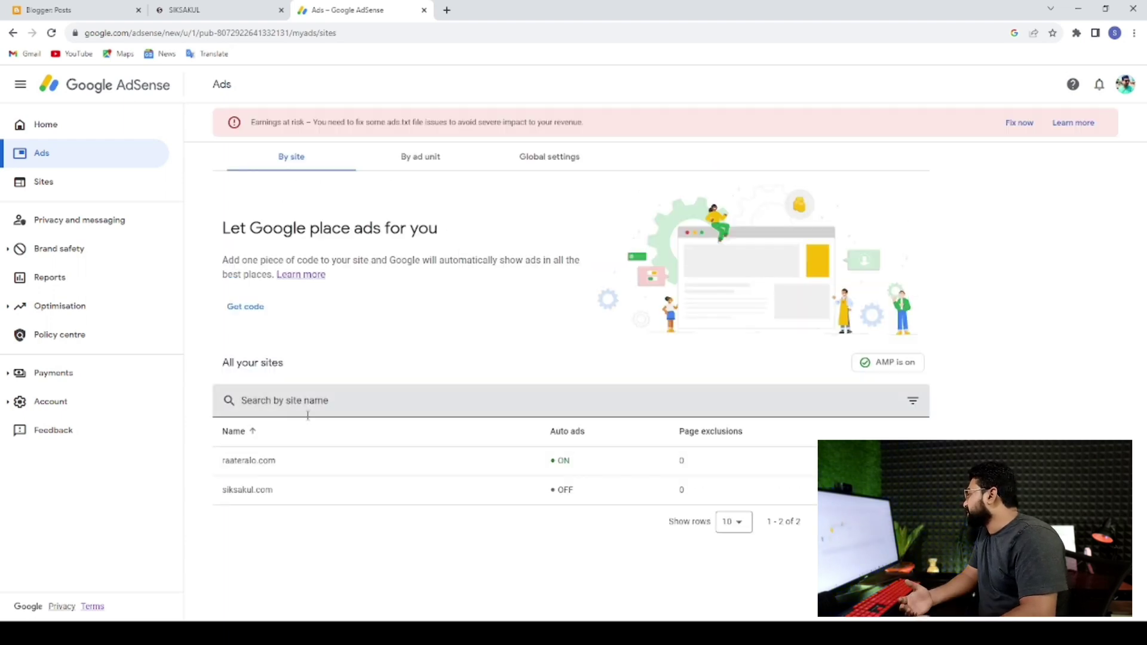
{"action": "left_click", "coordinate": [90, 184]}
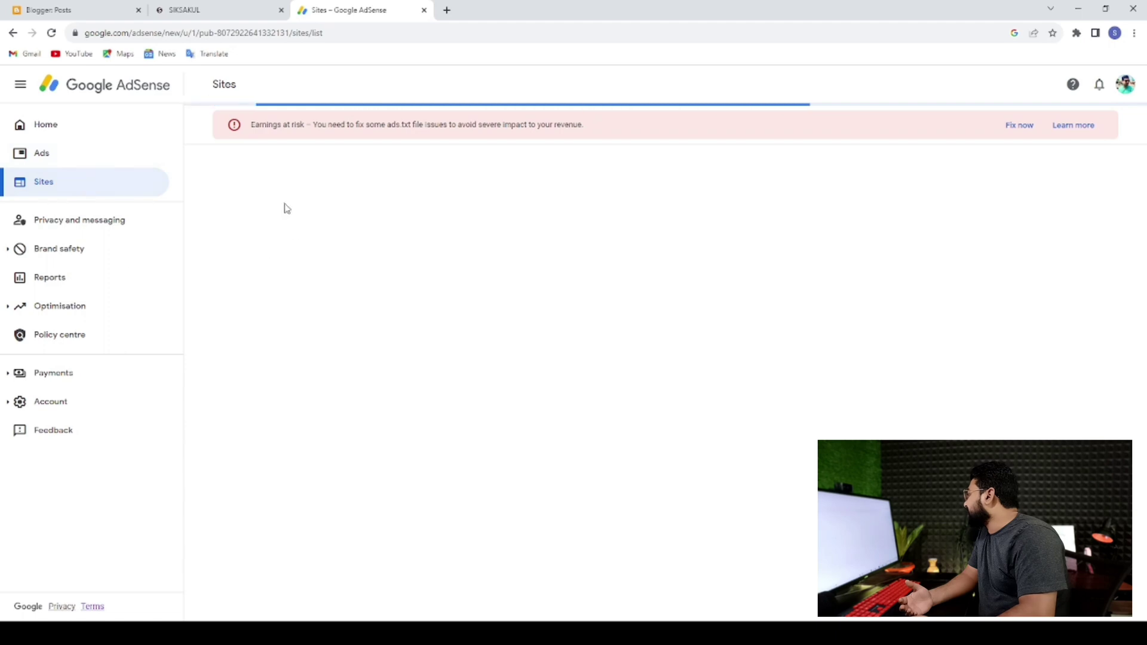